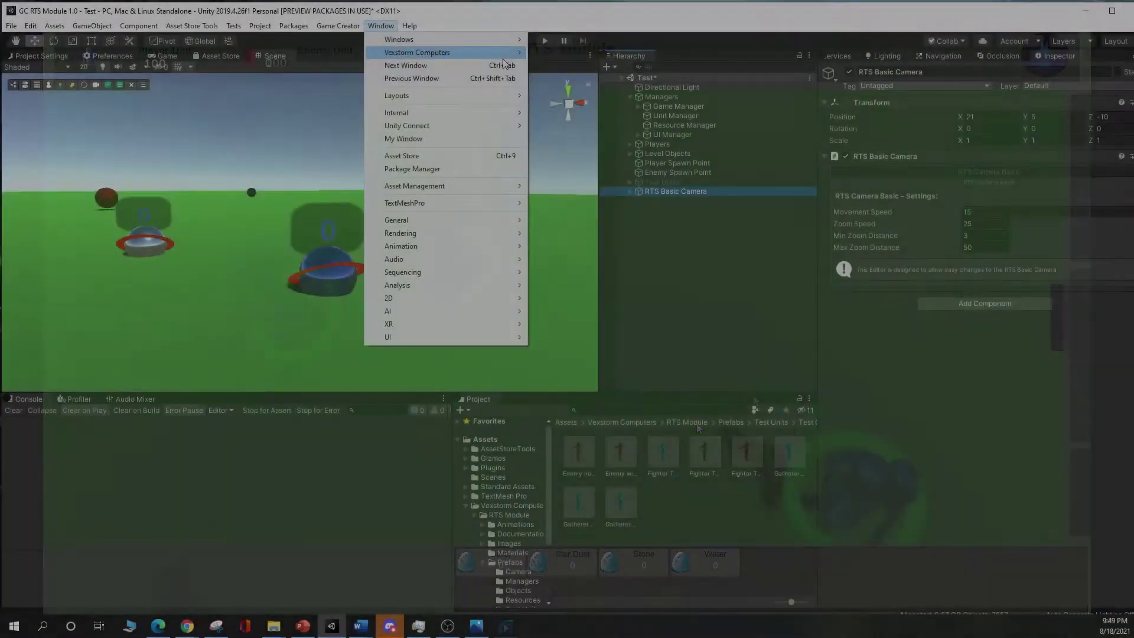
Open Window > Vexstorm Computers > RTS Module to show its RTS Tools, Creators, RTS Cameras and Welcome entries.
mouse_move(517, 58)
mouse_move(588, 55)
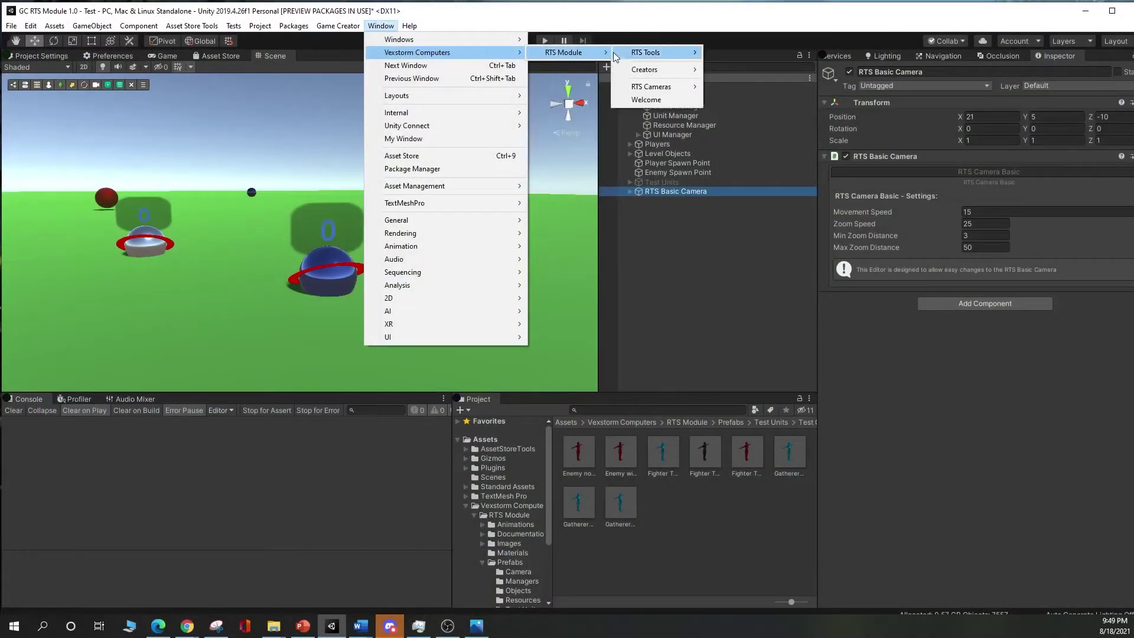
mouse_move(624, 57)
mouse_move(659, 71)
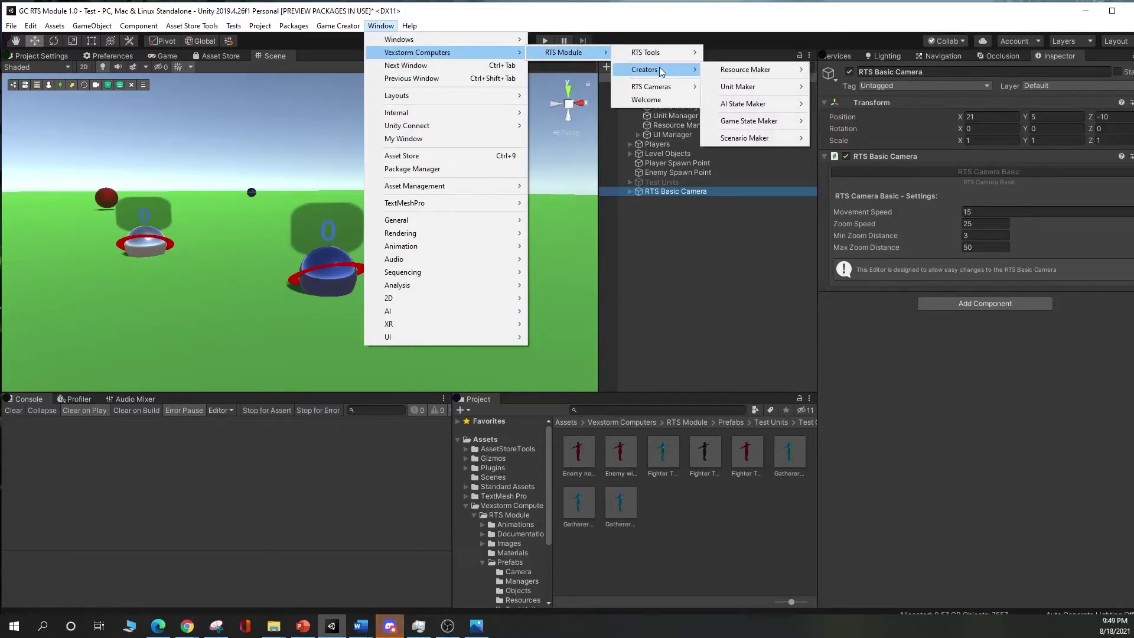
mouse_move(733, 87)
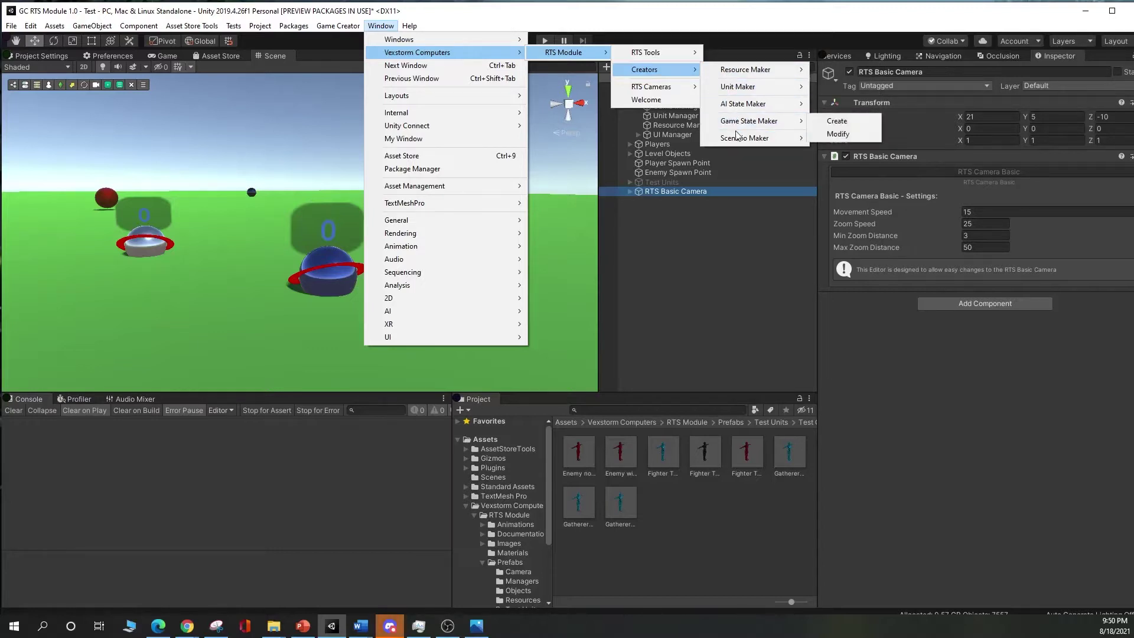
mouse_move(682, 87)
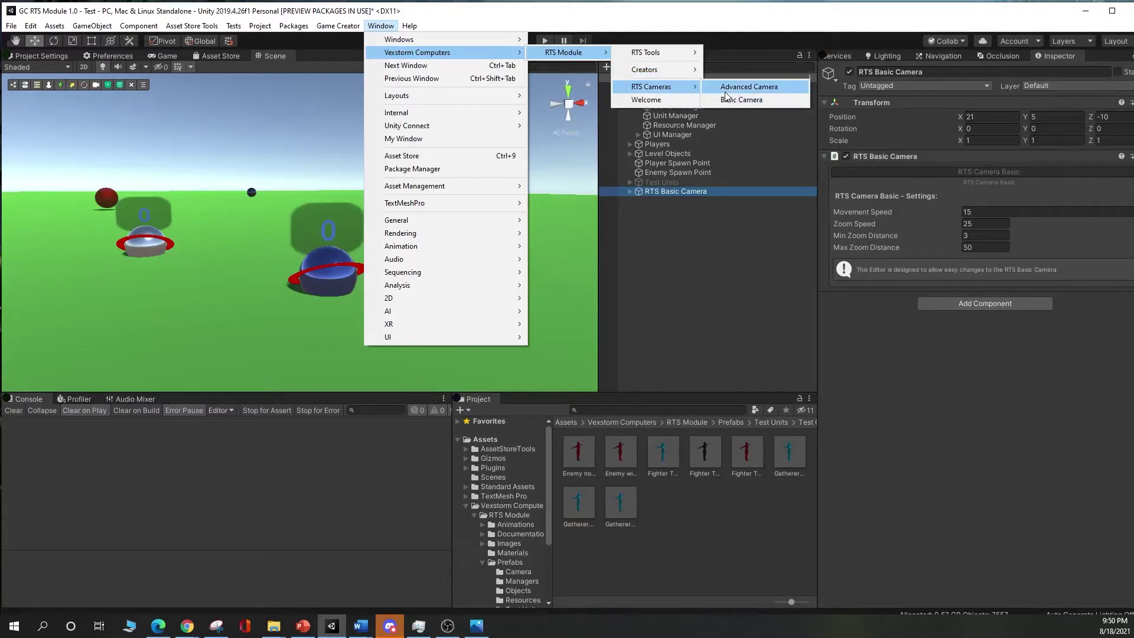
left_click(680, 100)
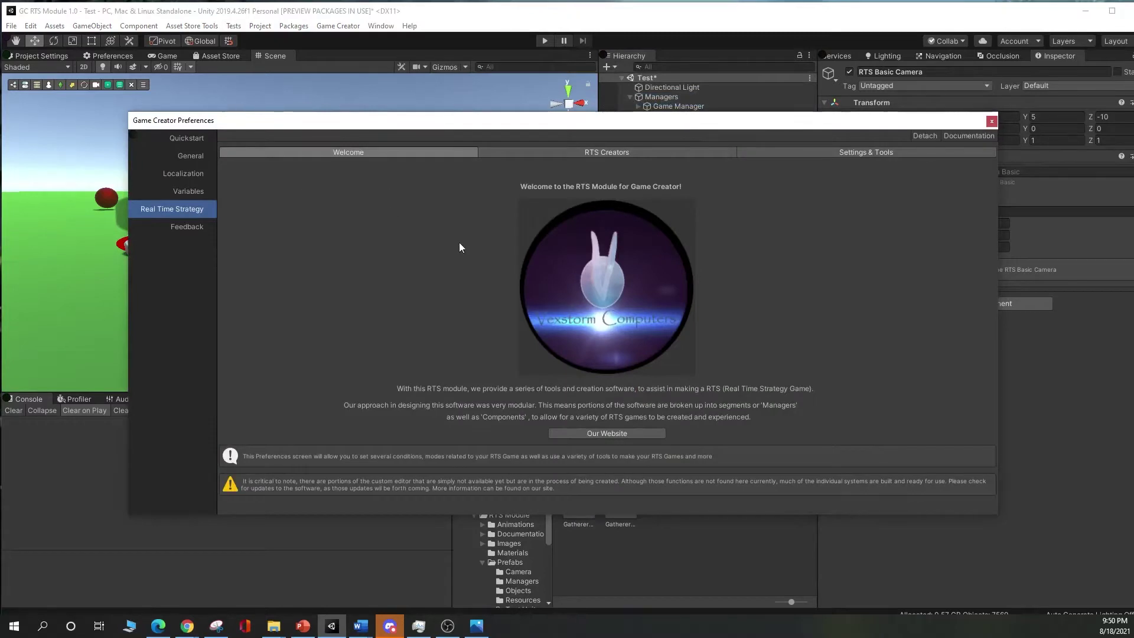
On the RTS Creators page, open the Resource Maker and start a new-resource form.
left_click(611, 155)
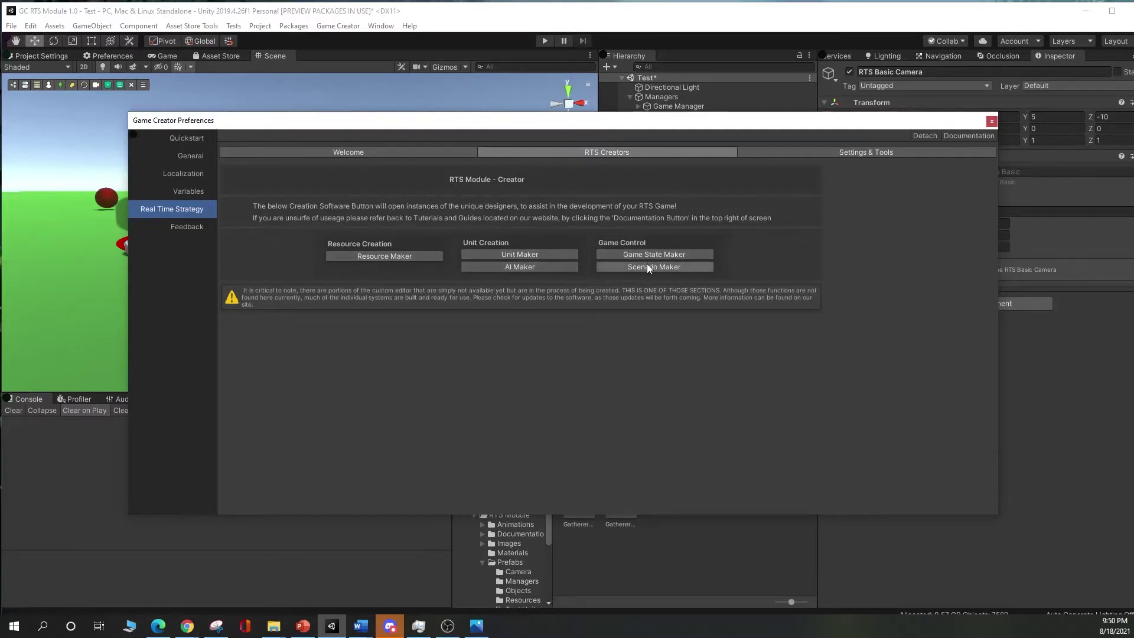
left_click(403, 257)
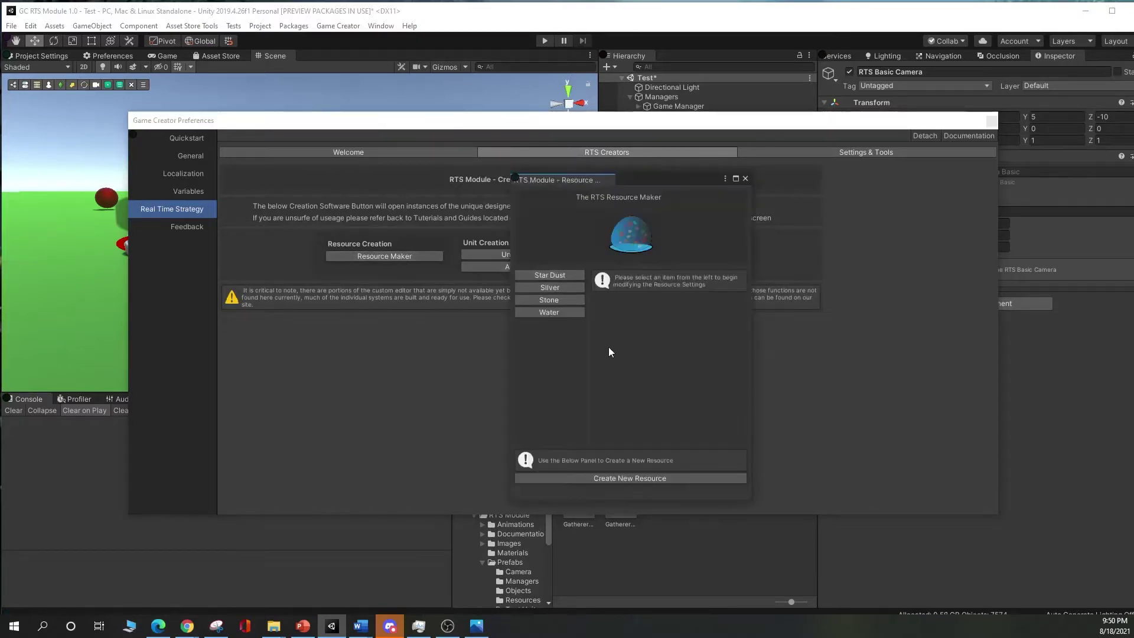
left_click(642, 482)
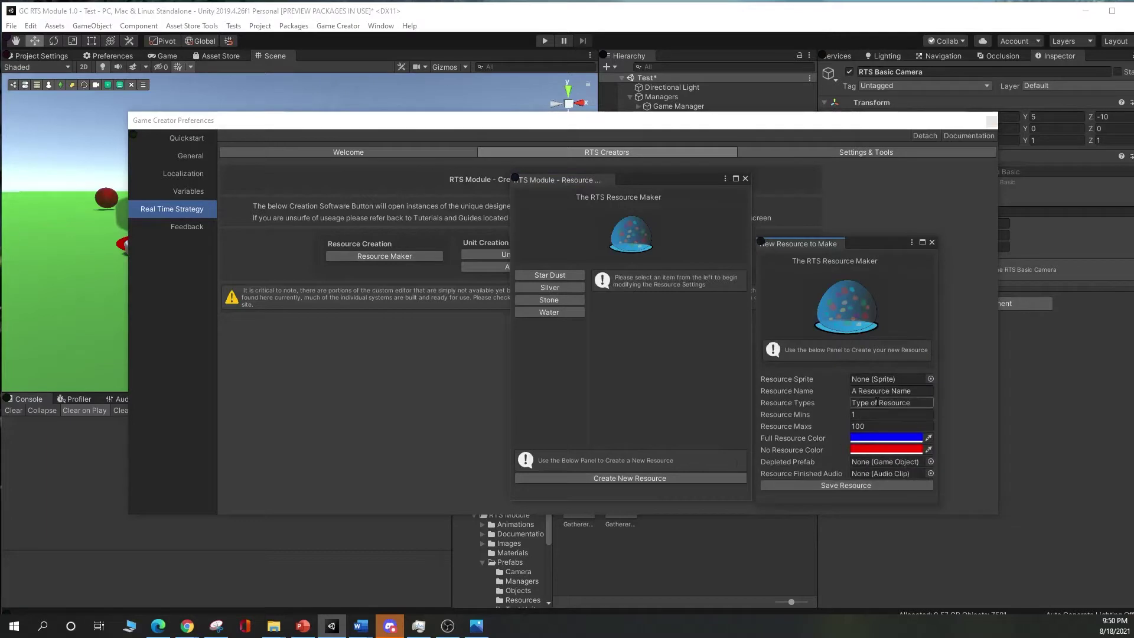
Inspect the Silver, Stone and Water resource settings in turn.
left_click(577, 287)
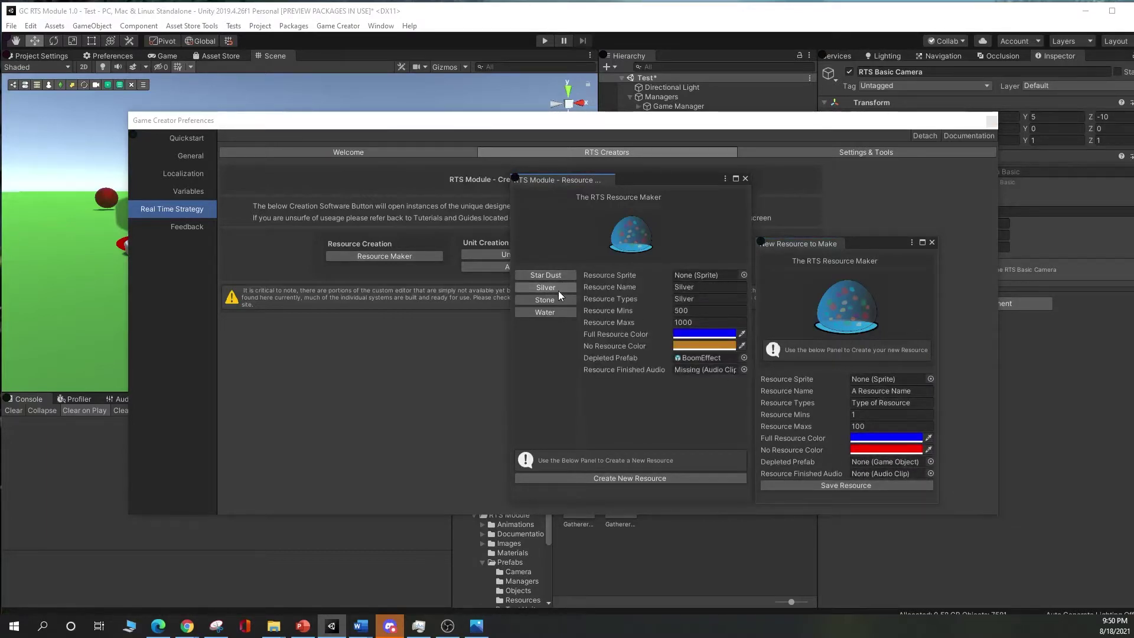
left_click(557, 303)
left_click(559, 311)
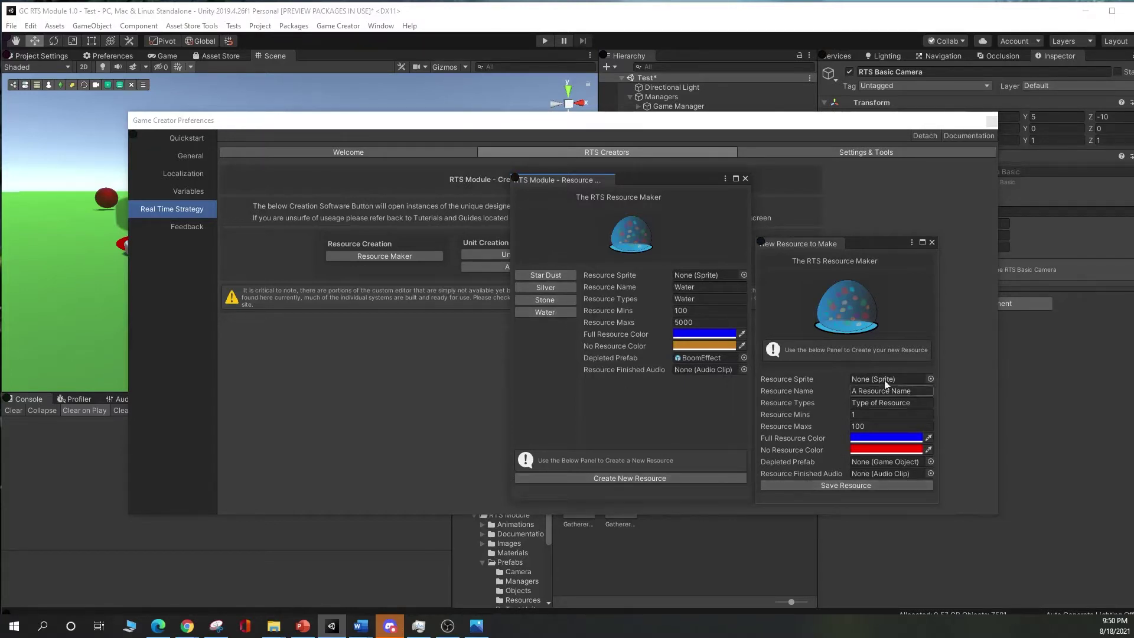
Close the new-resource form and the Resource Maker, then open the Unit Maker.
left_click(932, 242)
left_click(745, 179)
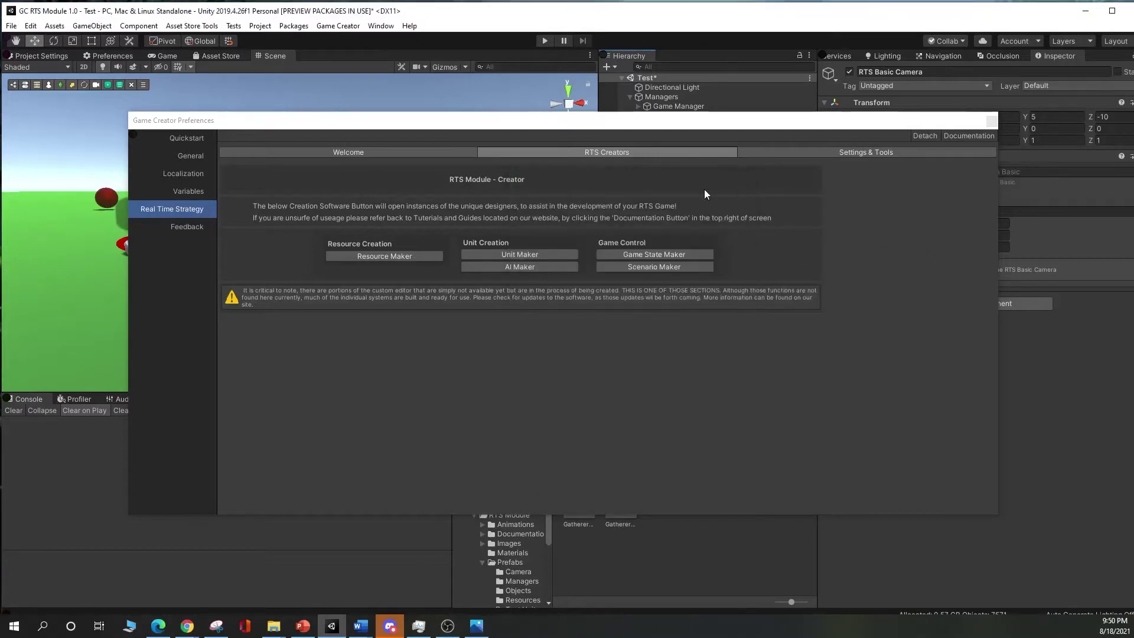
left_click(556, 253)
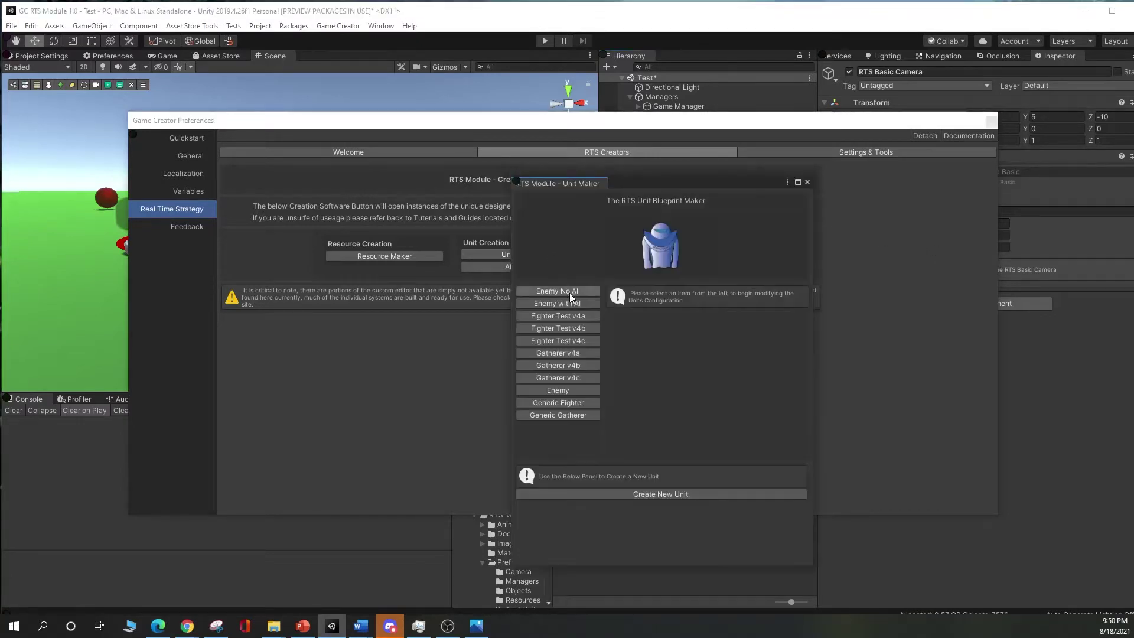
Start a New Unit to Make form and look over its fields.
left_click(649, 493)
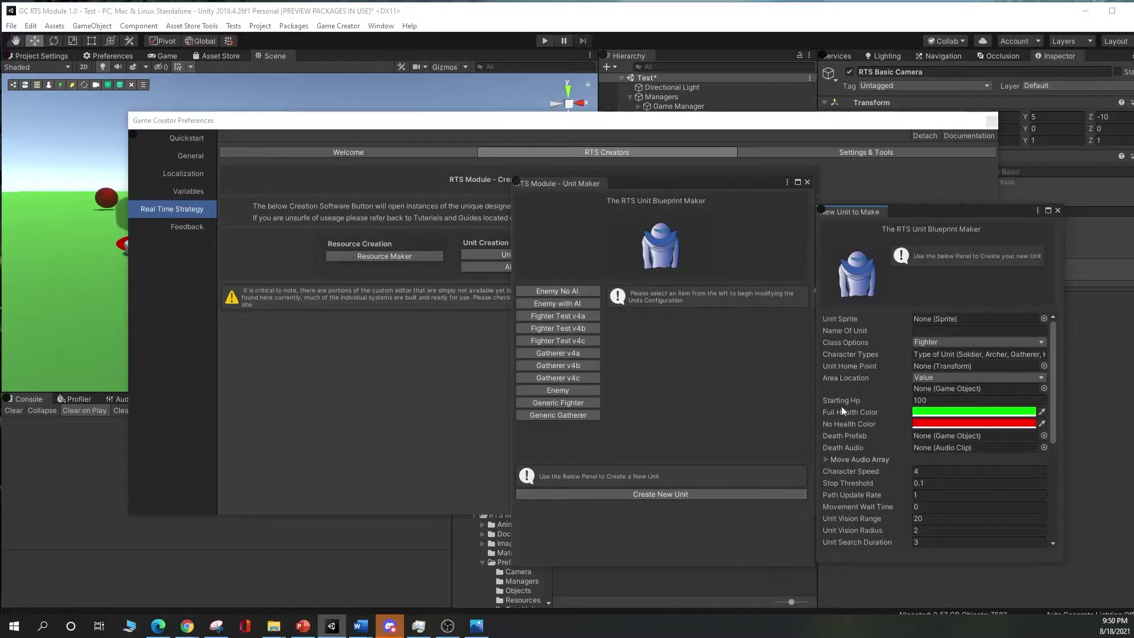
scroll(1043, 381, "down", 2)
scroll(1036, 419, "down", 2)
scroll(1033, 447, "down", 1)
scroll(1032, 450, "down", 1)
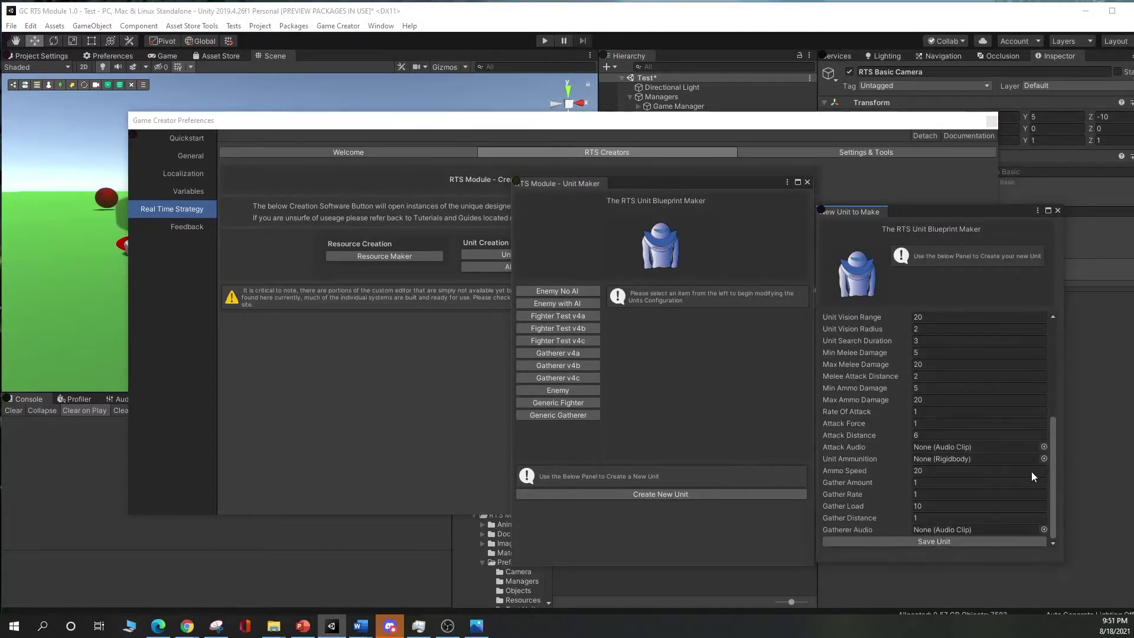
scroll(1038, 450, "up", 1)
scroll(1039, 441, "up", 1)
scroll(1038, 431, "up", 1)
scroll(1038, 419, "up", 1)
scroll(1039, 407, "up", 1)
scroll(1041, 378, "up", 1)
scroll(1043, 354, "up", 1)
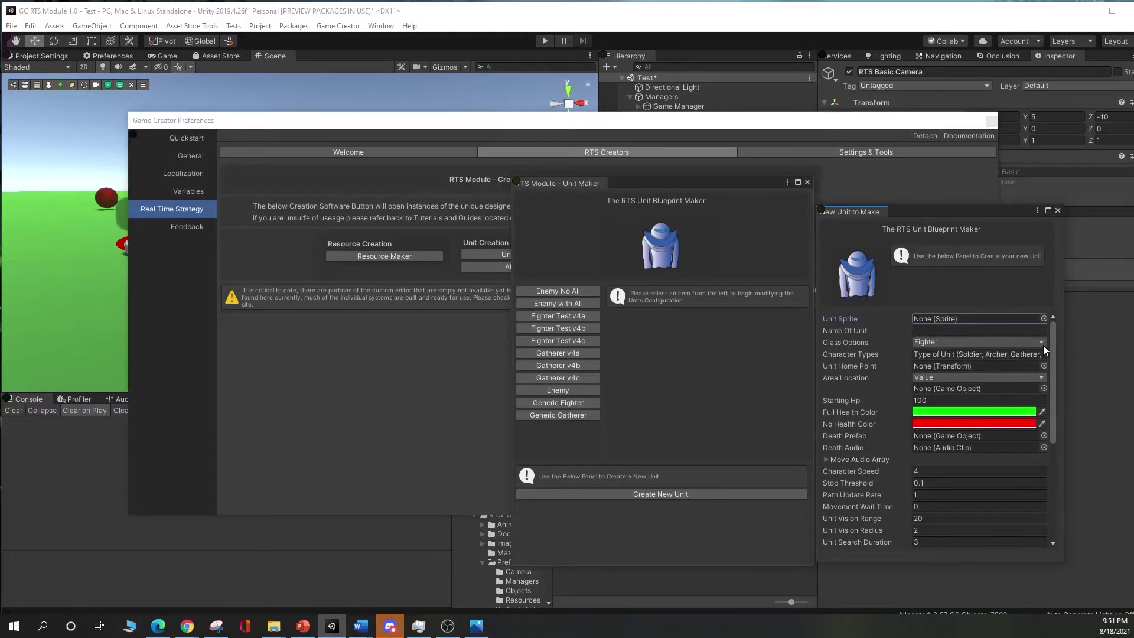
Set the new unit's Class Options to Gatherer.
left_click(1043, 341)
left_click(965, 367)
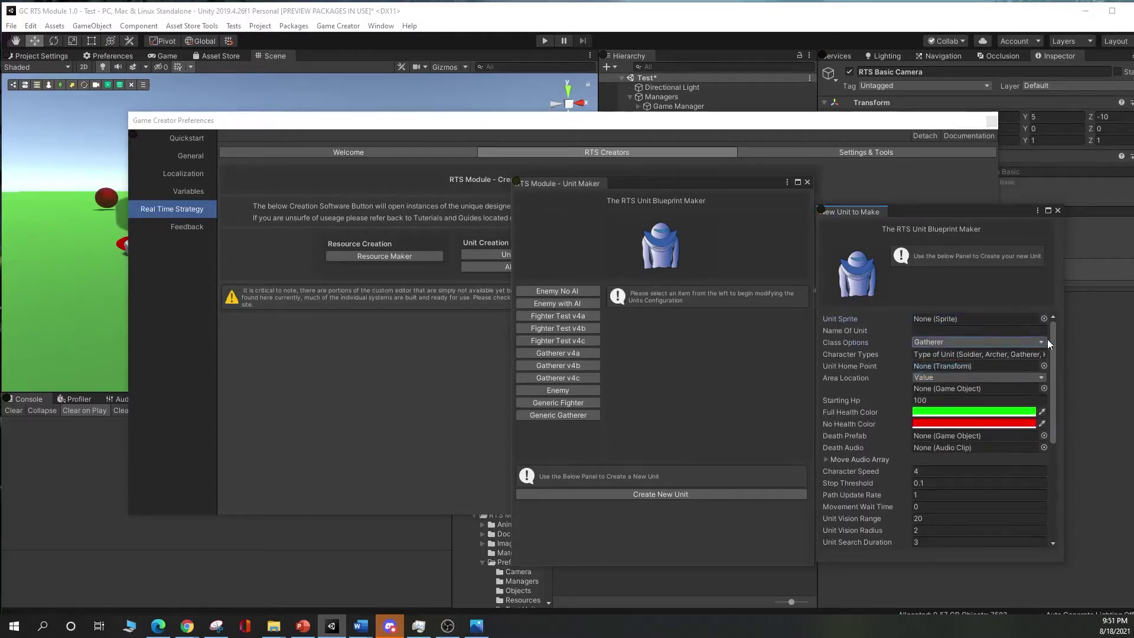
scroll(1053, 357, "down", 2)
scroll(1058, 402, "down", 3)
scroll(1060, 440, "down", 1)
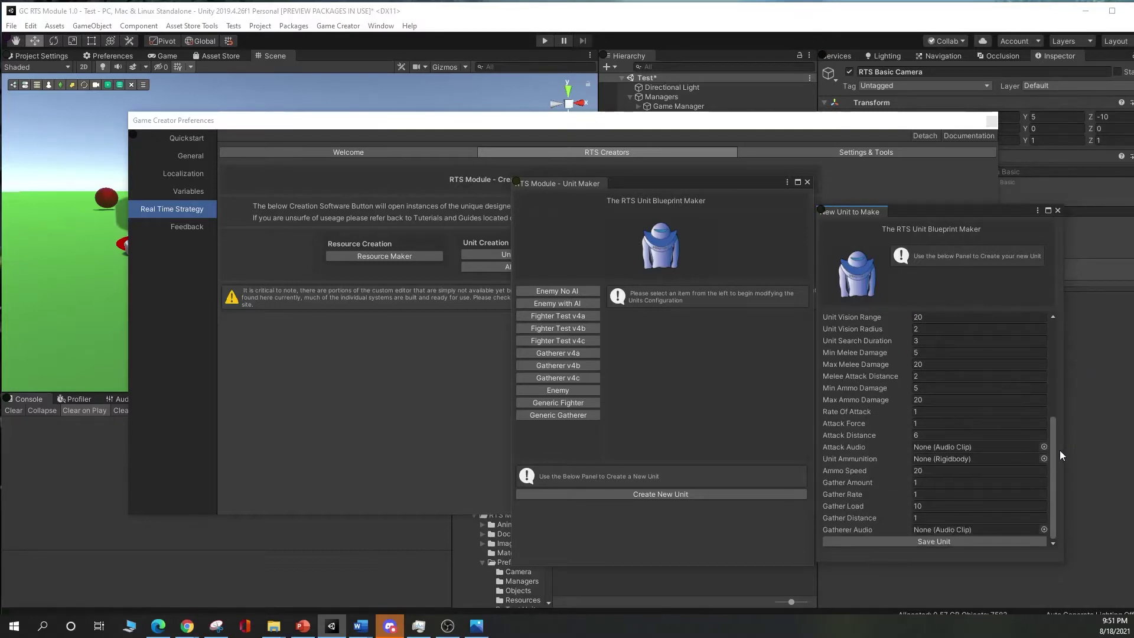
scroll(1058, 434, "up", 3)
scroll(1058, 352, "up", 1)
scroll(1059, 322, "up", 1)
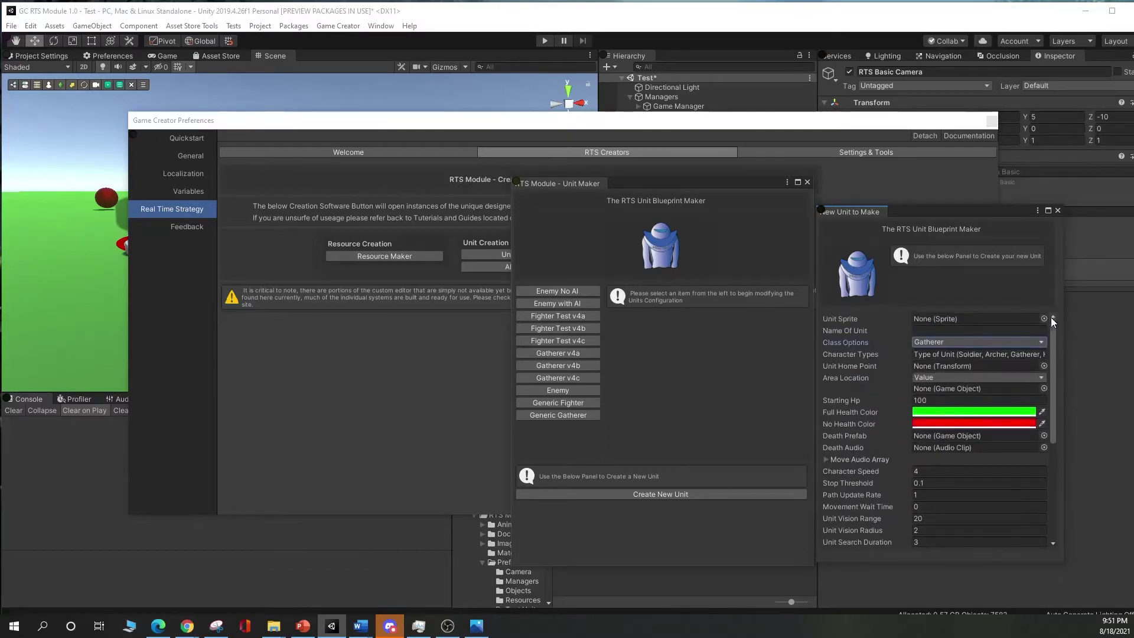
Review the six unit blueprints, from Enemy No AI to Generic Gatherer, then close both unit windows.
left_click(575, 294)
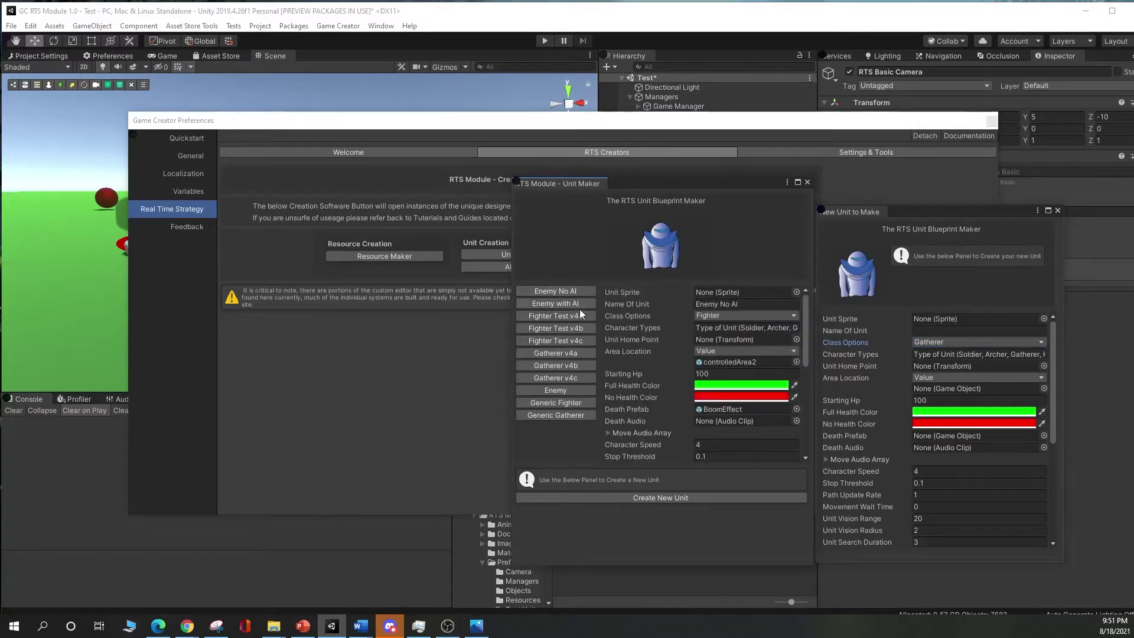
left_click(574, 326)
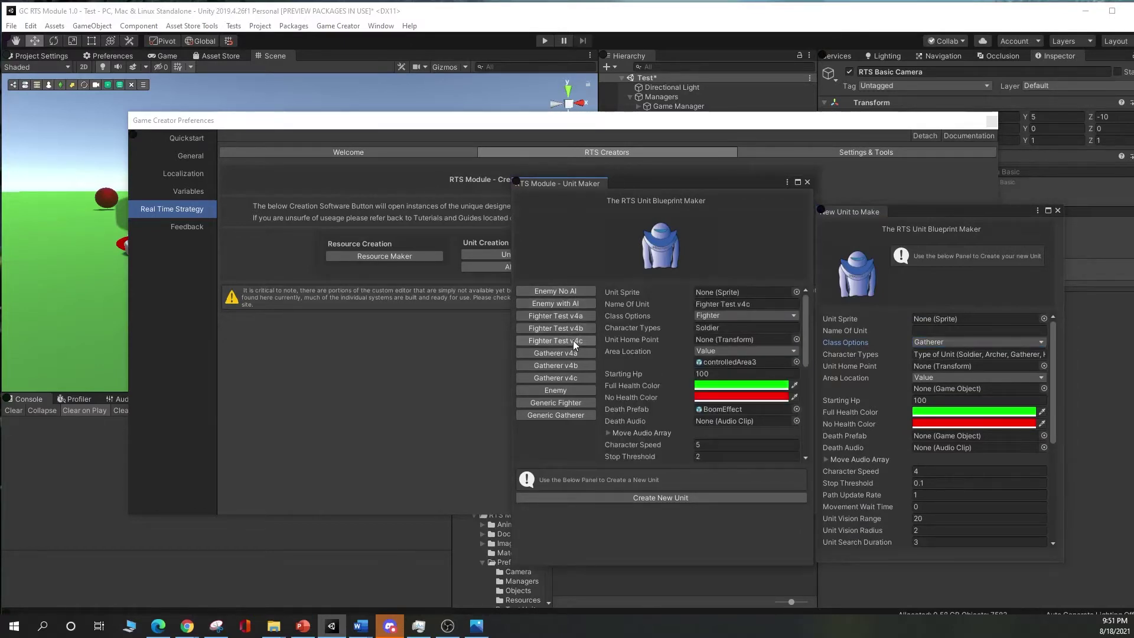
left_click(570, 365)
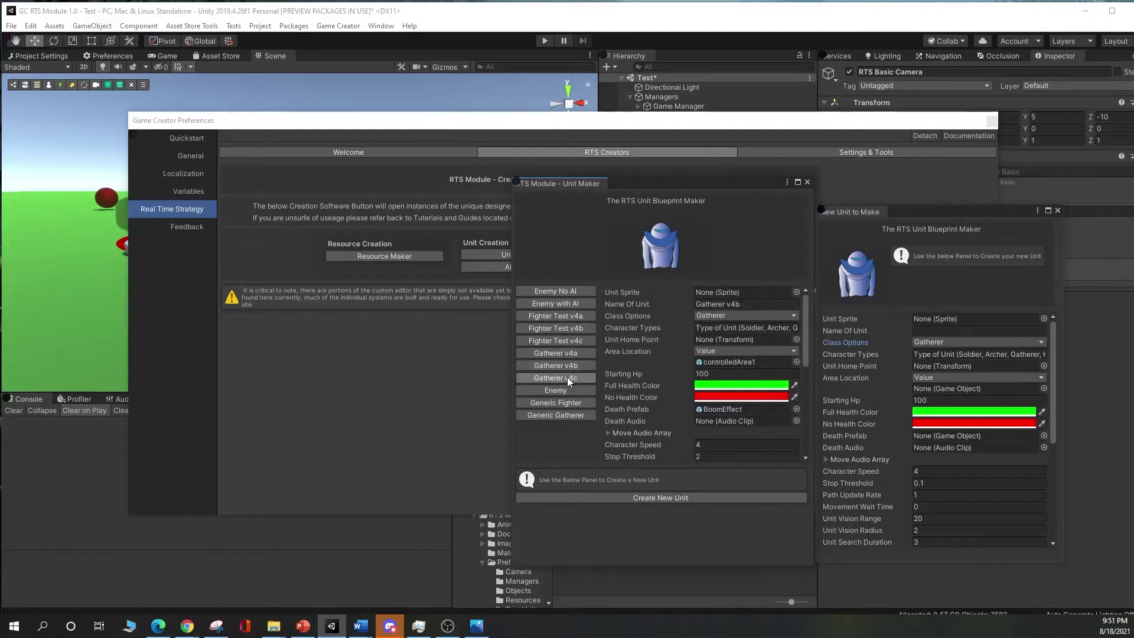
left_click(566, 390)
left_click(566, 402)
left_click(567, 413)
left_click(1058, 211)
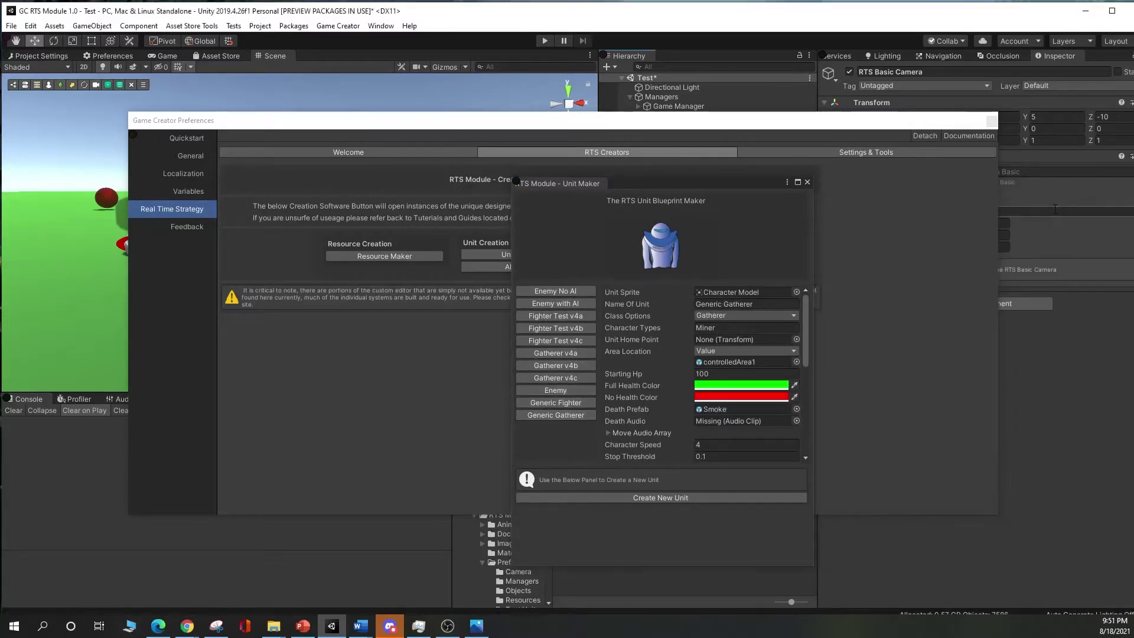
left_click(808, 182)
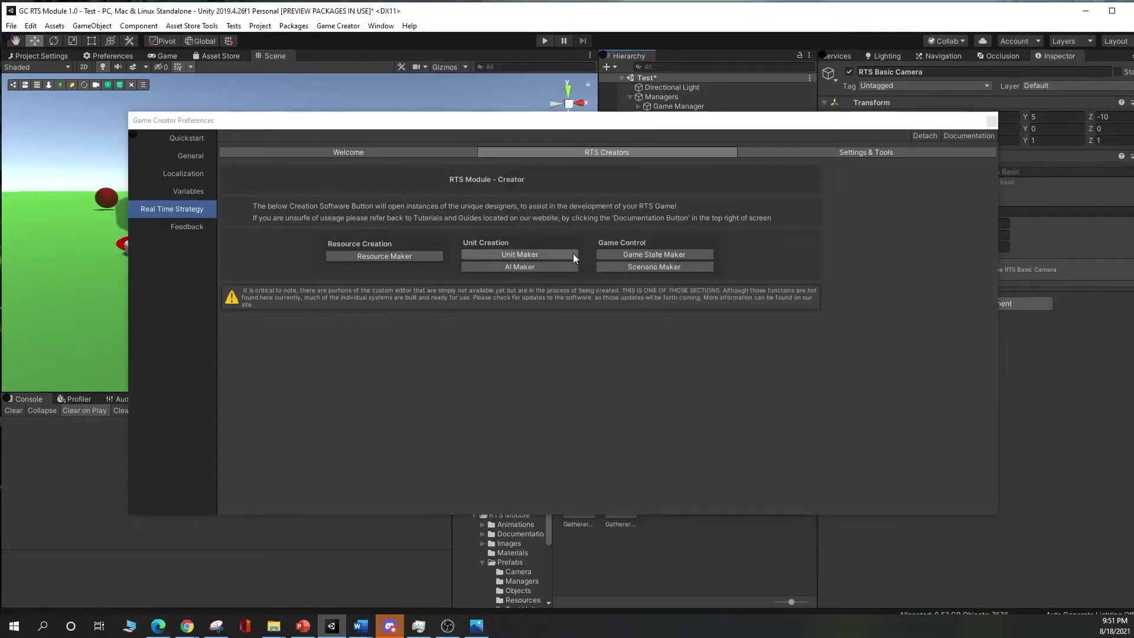
left_click(566, 267)
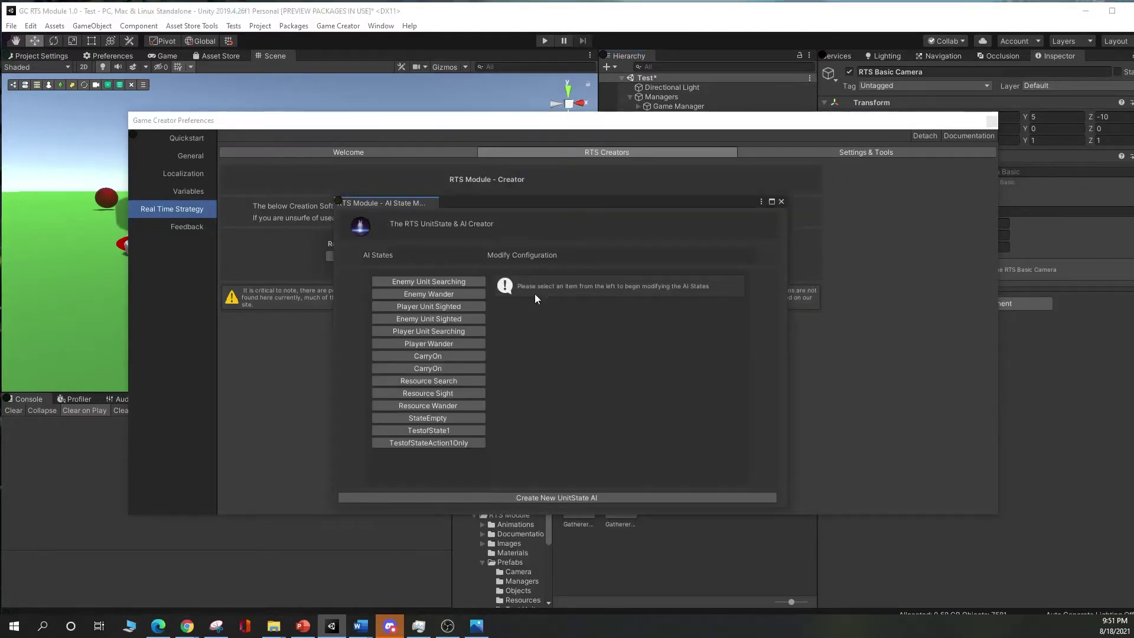
left_click(581, 496)
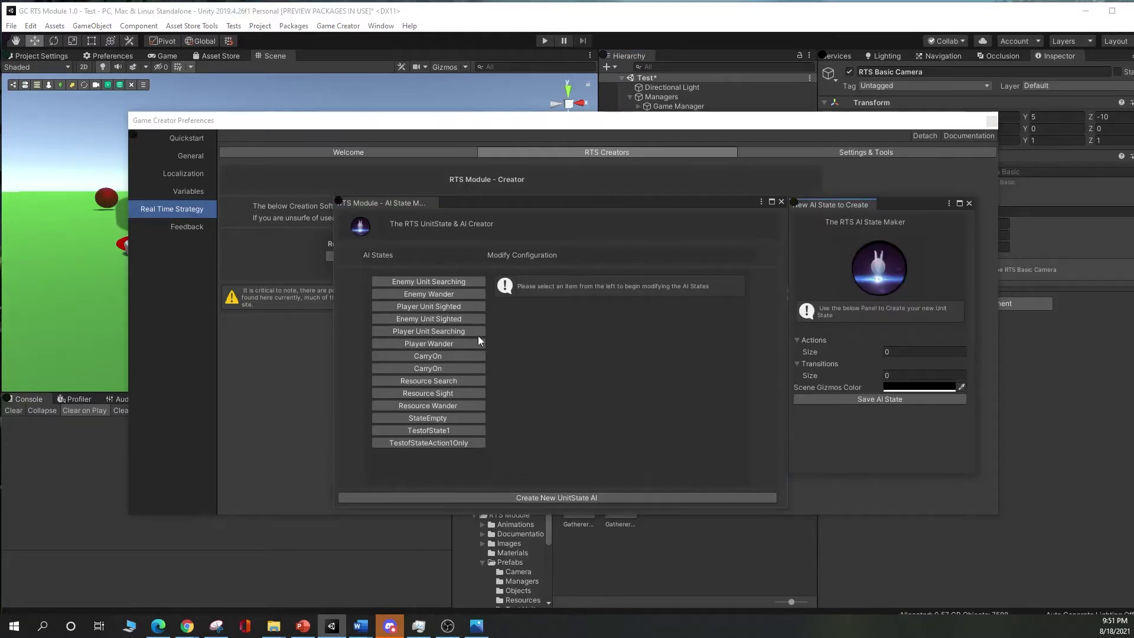
left_click(430, 283)
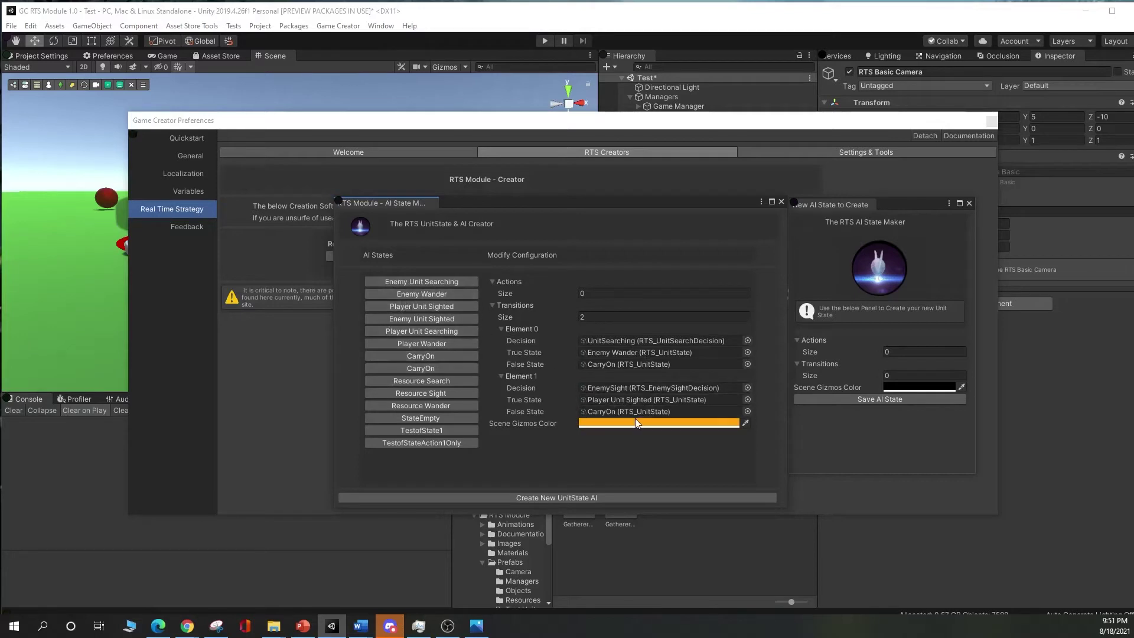
left_click(658, 423)
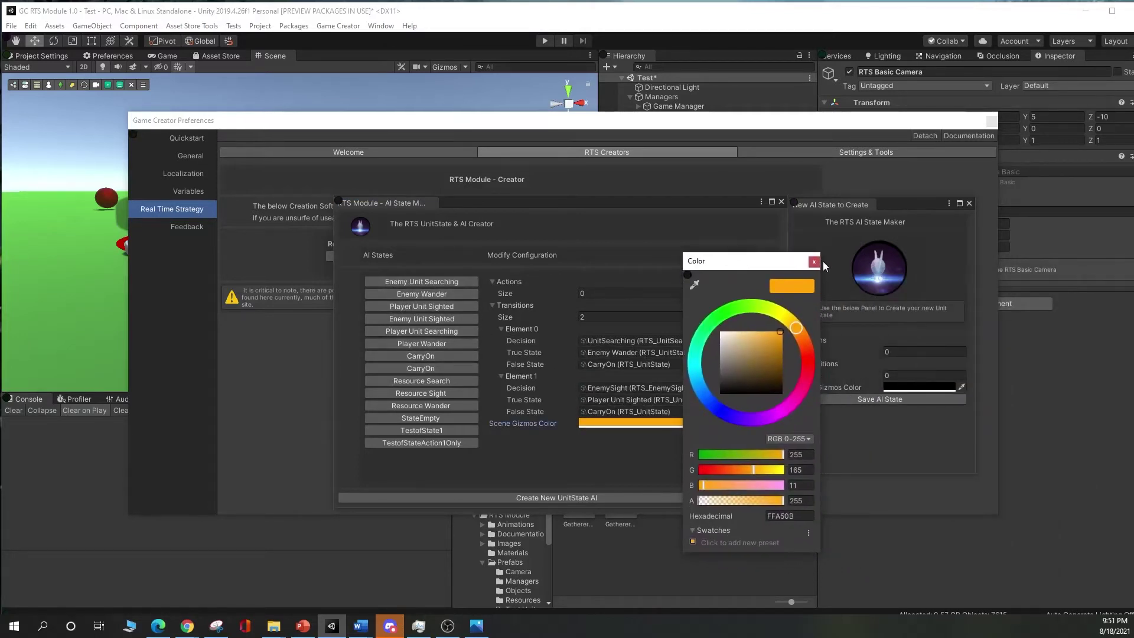
left_click(815, 262)
left_click(461, 293)
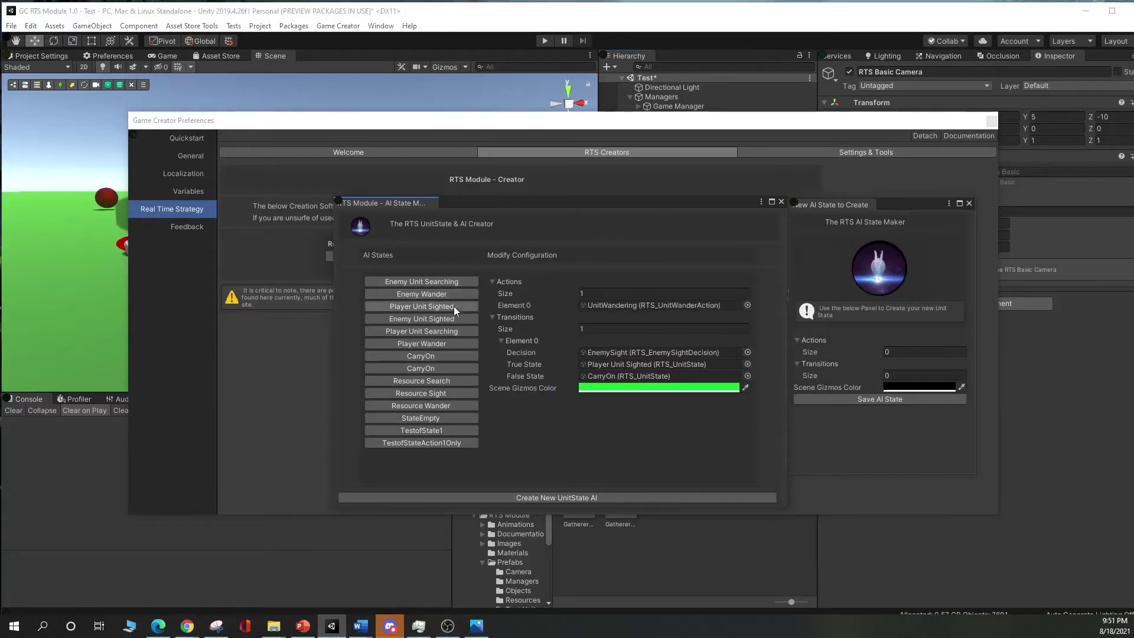
left_click(454, 306)
left_click(446, 319)
left_click(438, 332)
left_click(434, 343)
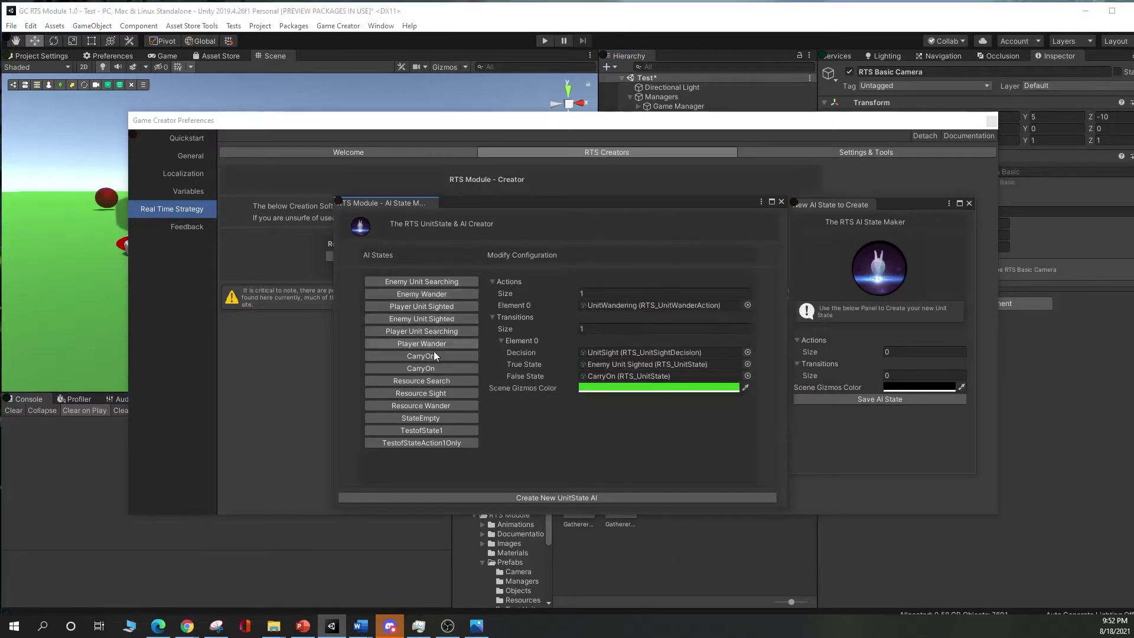
left_click(434, 356)
left_click(430, 369)
left_click(429, 381)
left_click(428, 393)
left_click(430, 405)
left_click(427, 417)
left_click(424, 430)
left_click(428, 442)
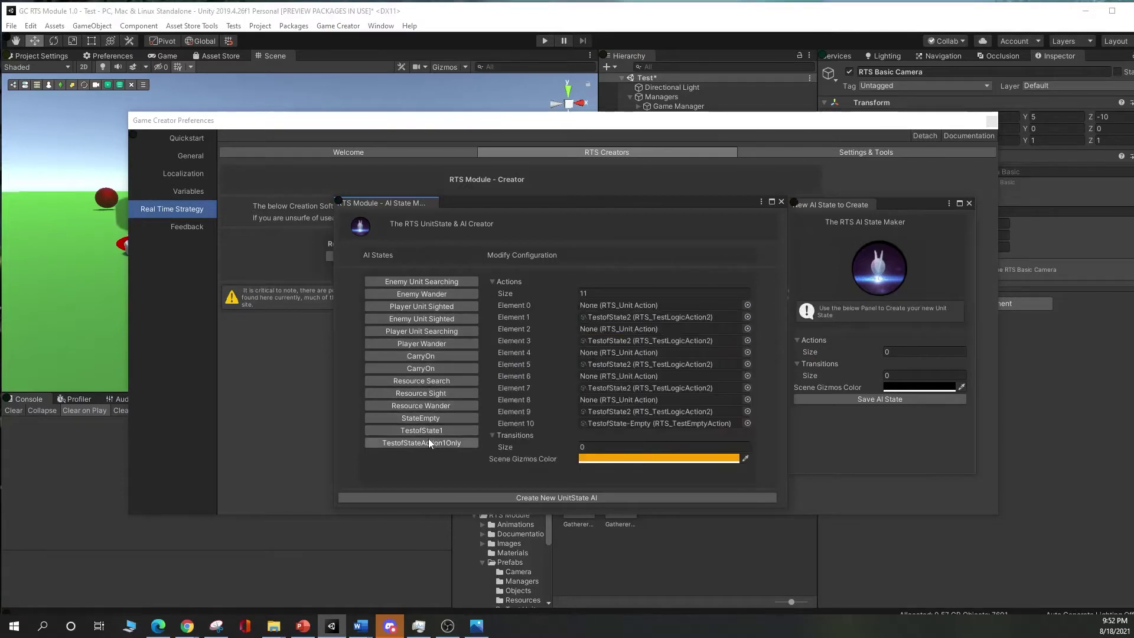
left_click(428, 441)
left_click(437, 280)
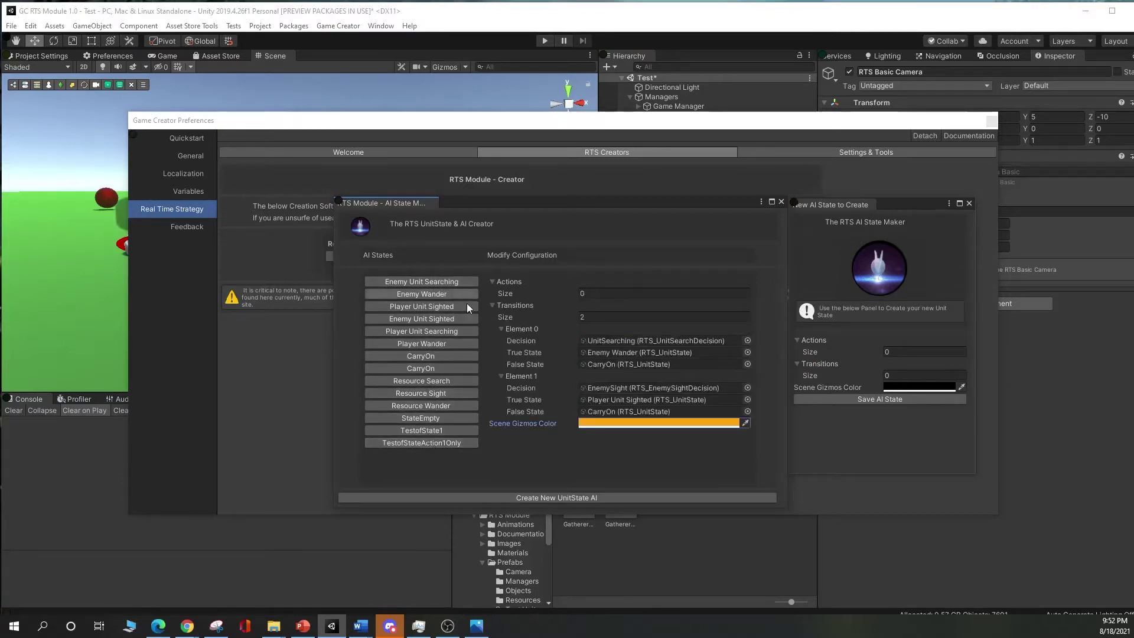
left_click(970, 204)
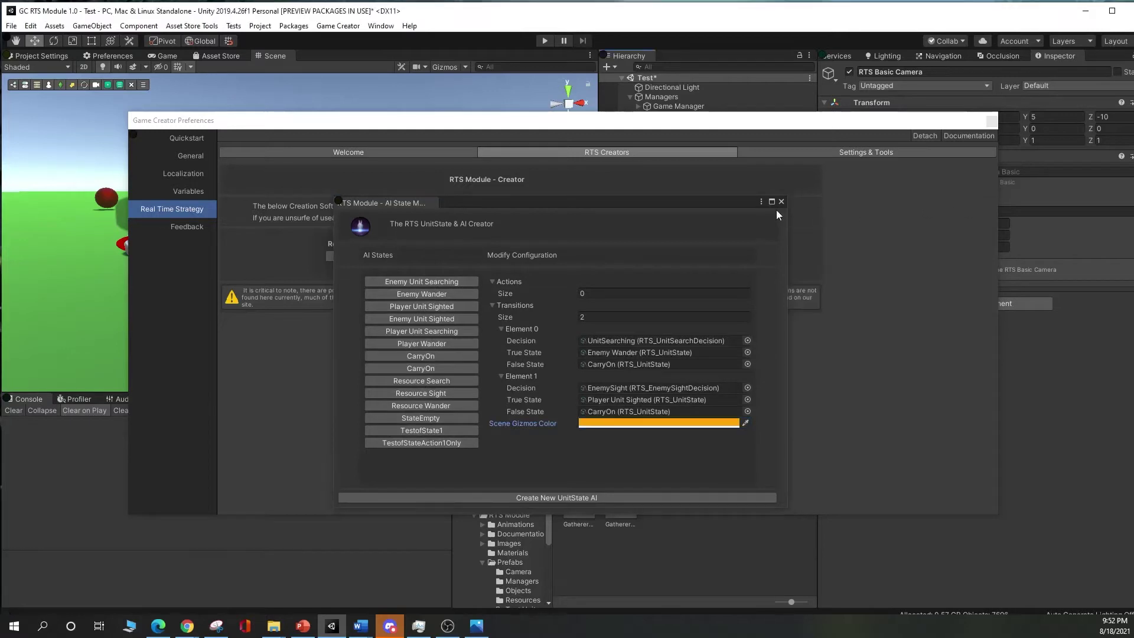
left_click(781, 202)
left_click(663, 252)
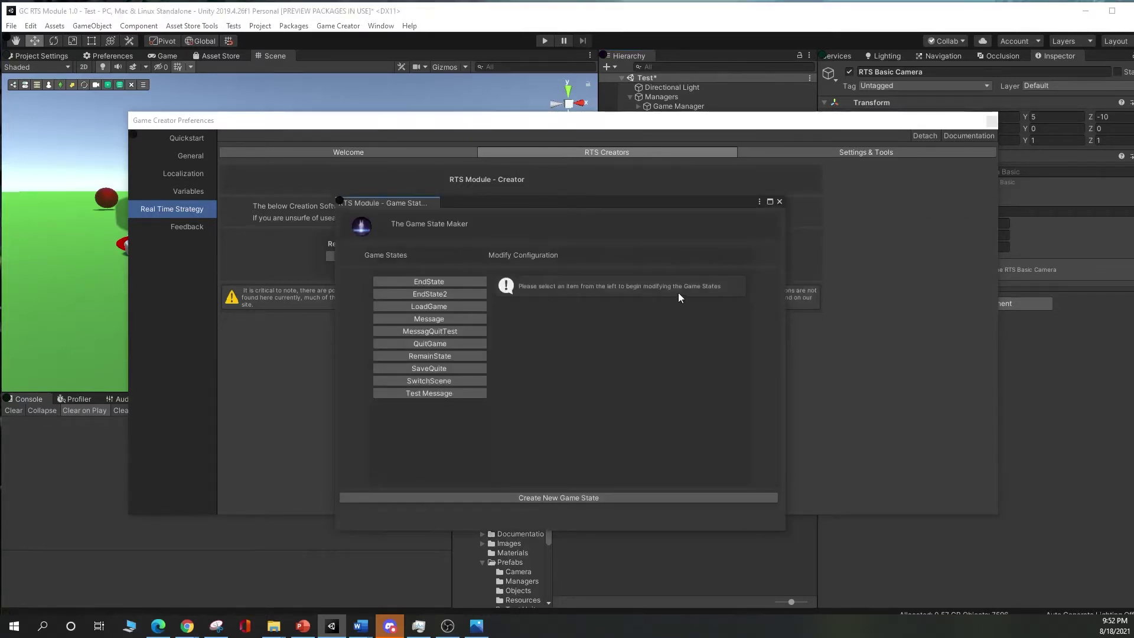
left_click(555, 496)
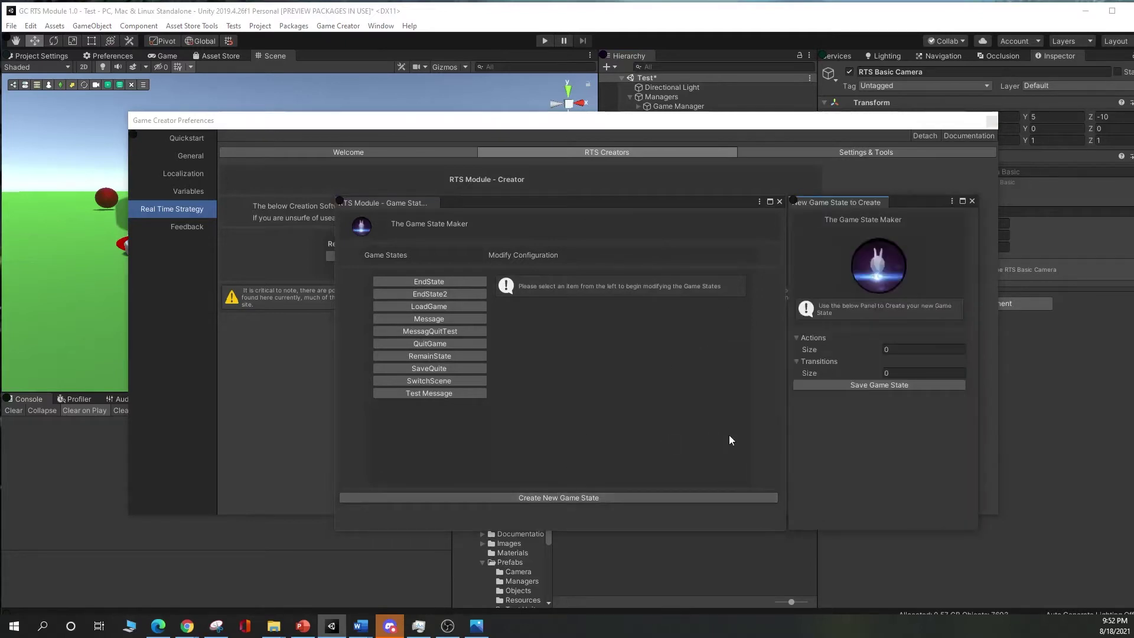
left_click(444, 281)
left_click(438, 293)
left_click(440, 319)
left_click(435, 331)
left_click(434, 345)
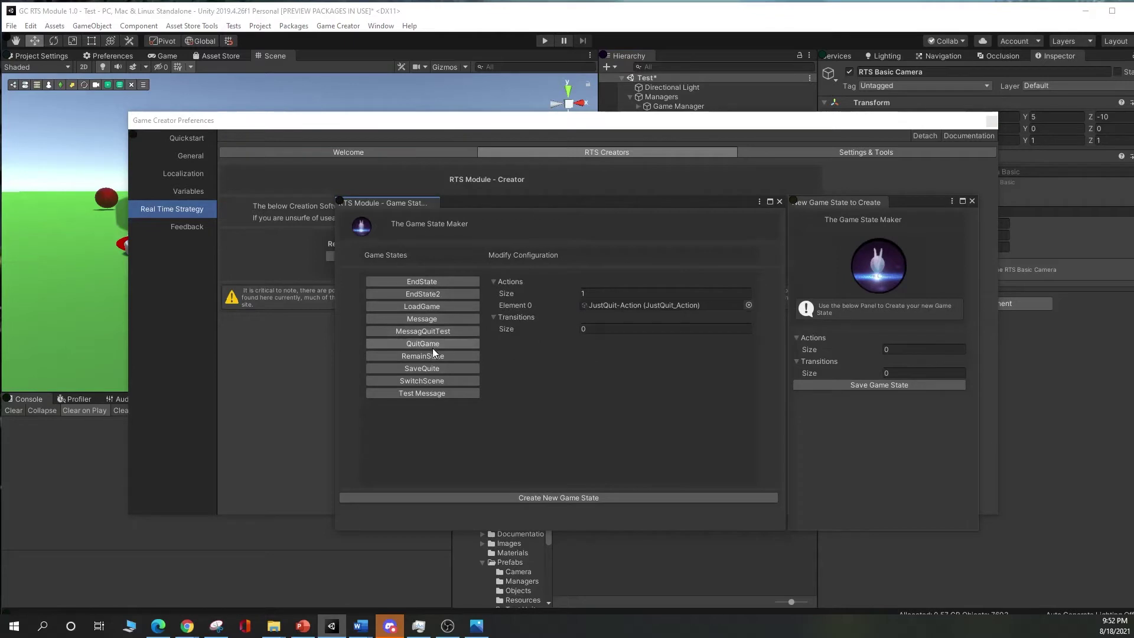
left_click(431, 369)
left_click(432, 380)
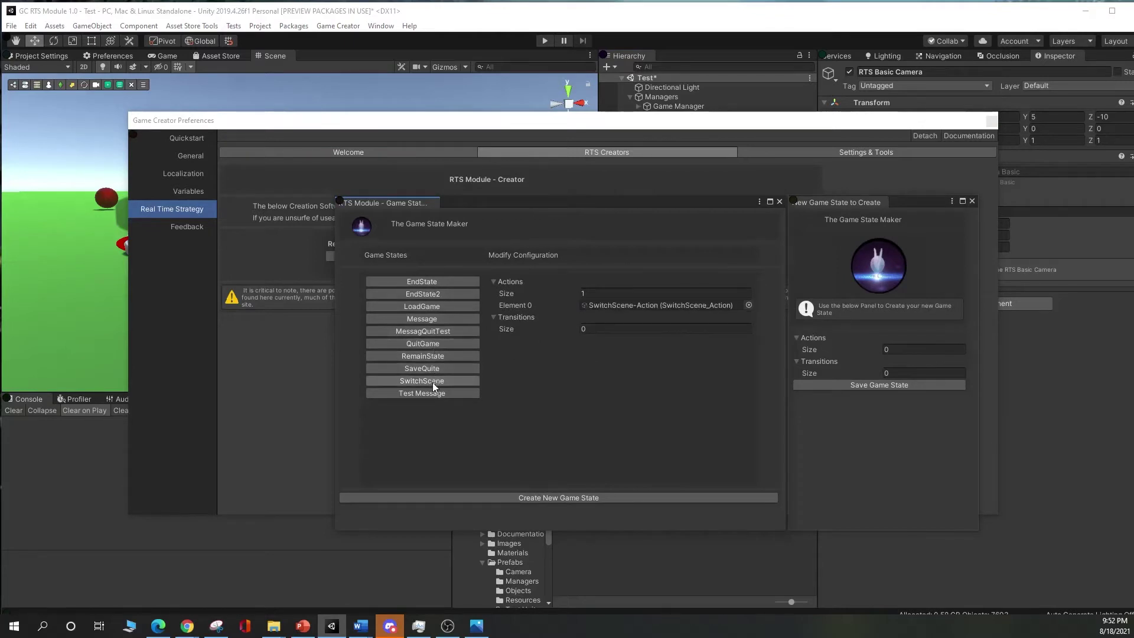
left_click(432, 393)
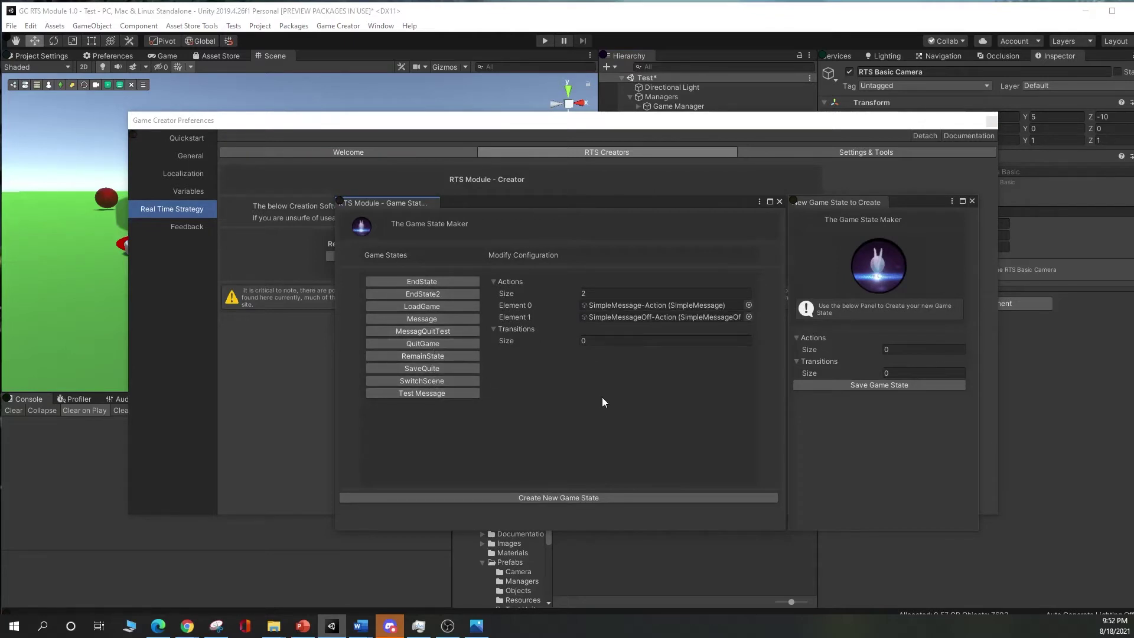
left_click(975, 202)
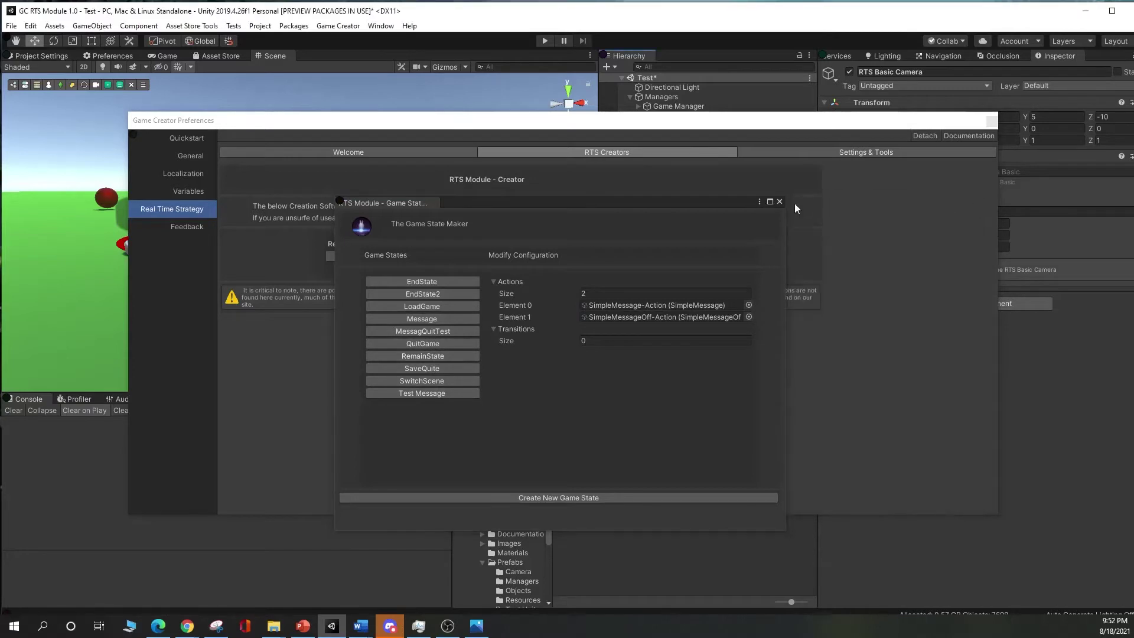
left_click(780, 202)
left_click(647, 268)
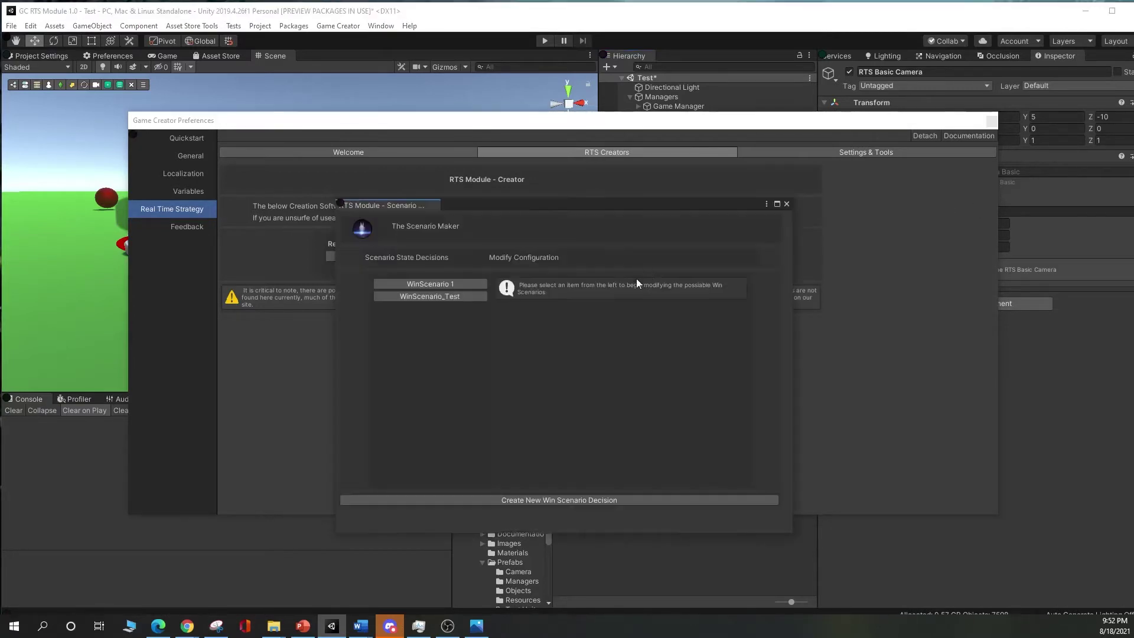
left_click(466, 282)
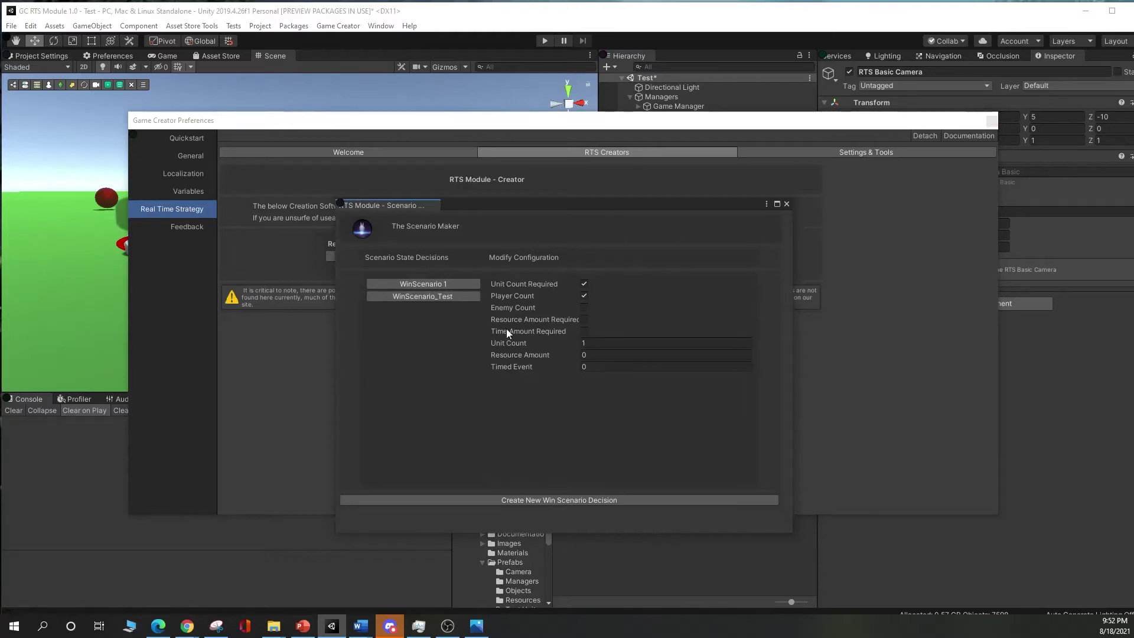
left_click(466, 296)
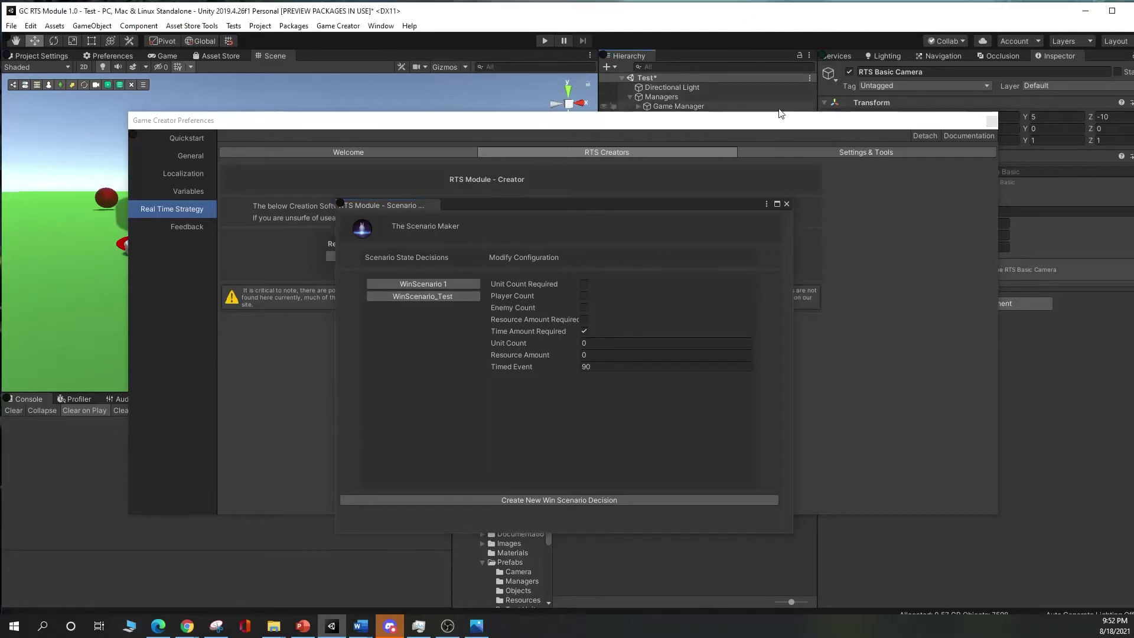
left_click(788, 204)
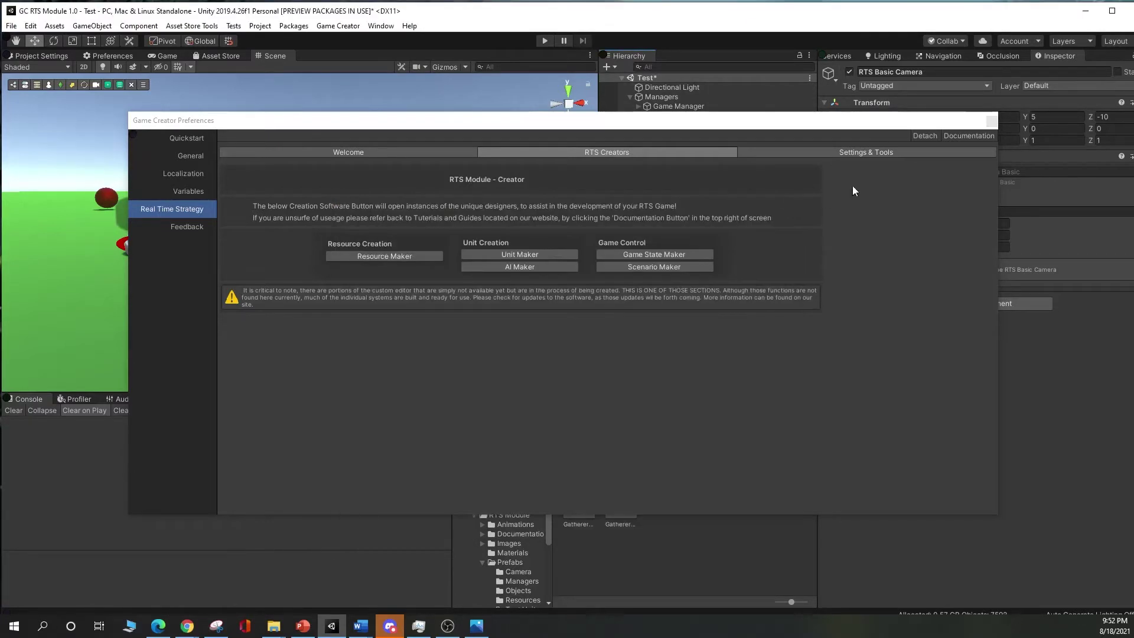
In the Terrain Creator, enable noise and try the Perlin, Ridged Multifractal and Billow types.
left_click(795, 152)
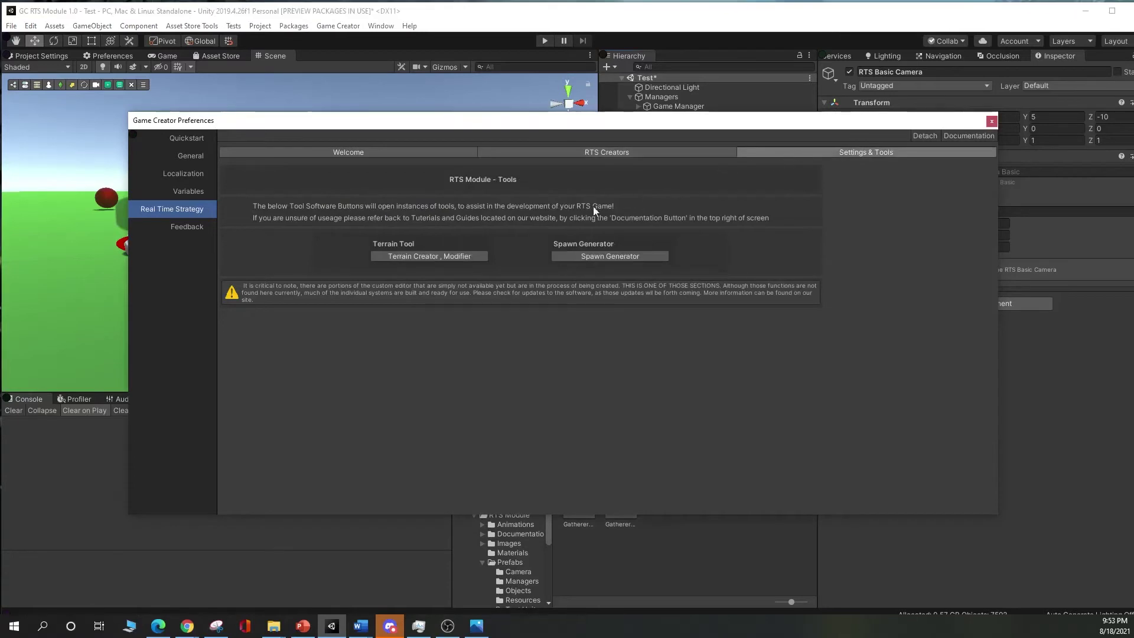
left_click(474, 255)
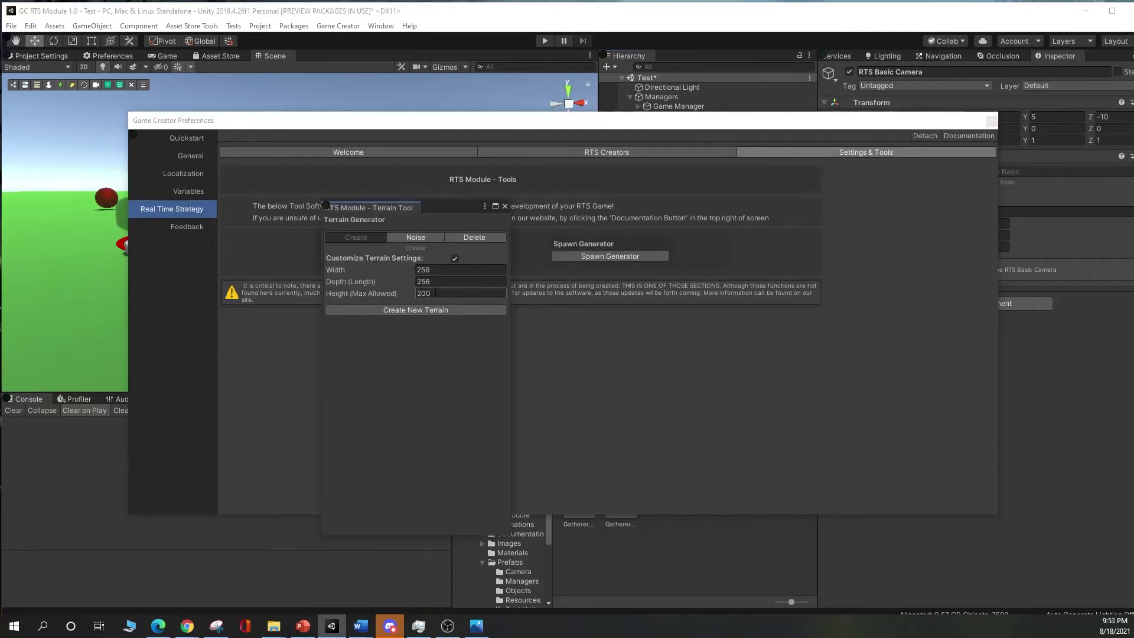
left_click(416, 237)
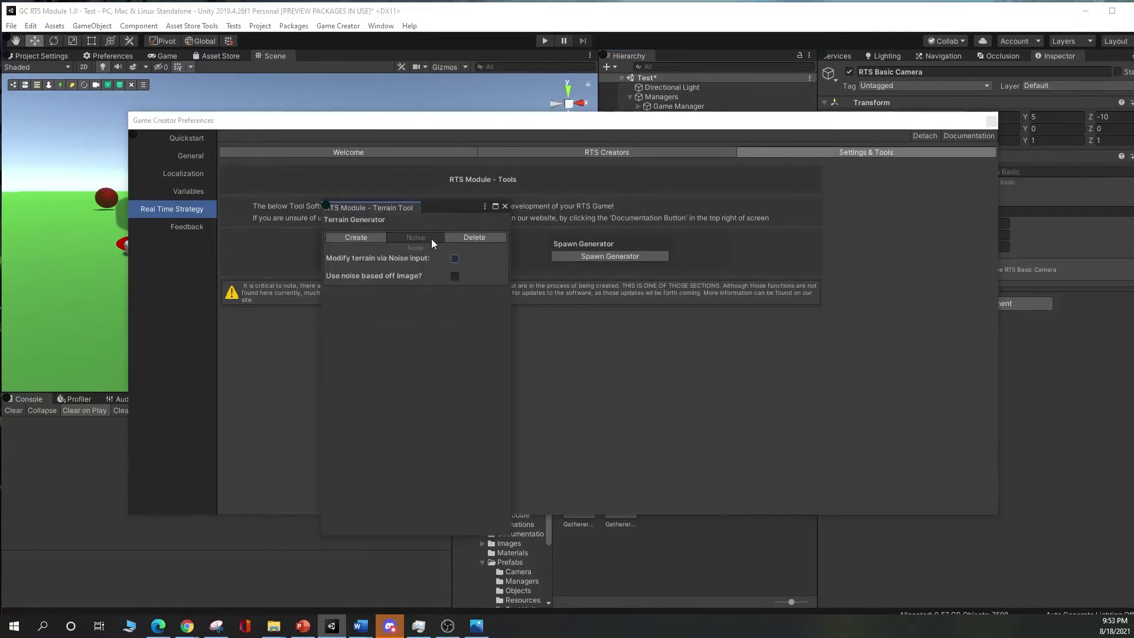
left_click(455, 258)
left_click(458, 289)
left_click(449, 316)
left_click(451, 289)
left_click(449, 329)
left_click(451, 289)
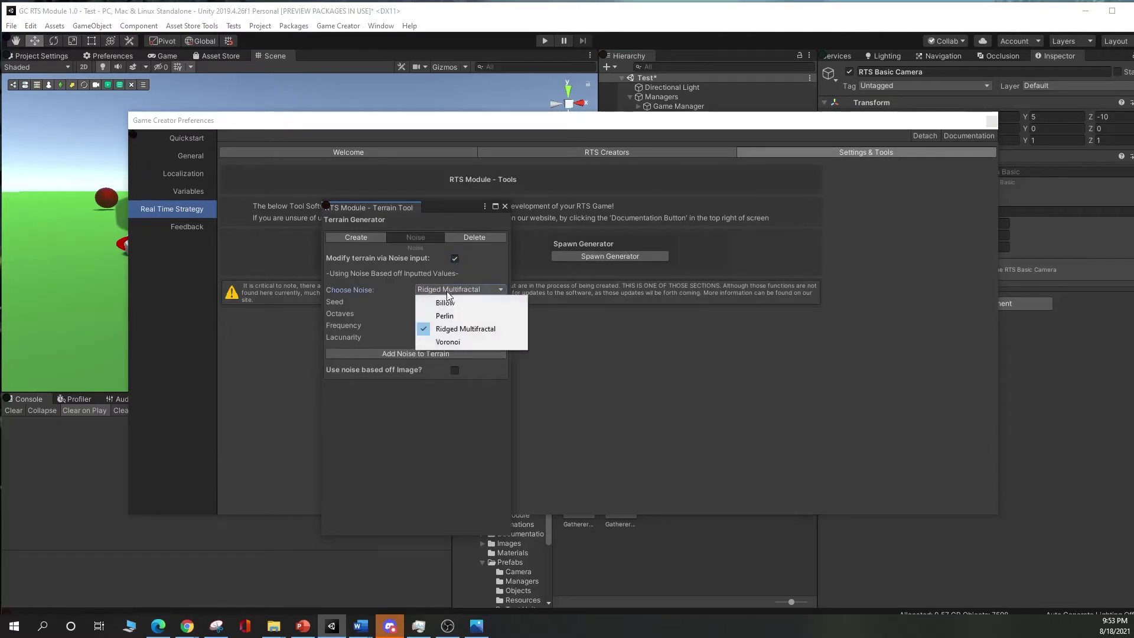
left_click(451, 303)
Toggle image-based noise on and off, view the Delete option, then close the Terrain Creator.
left_click(455, 382)
left_click(455, 383)
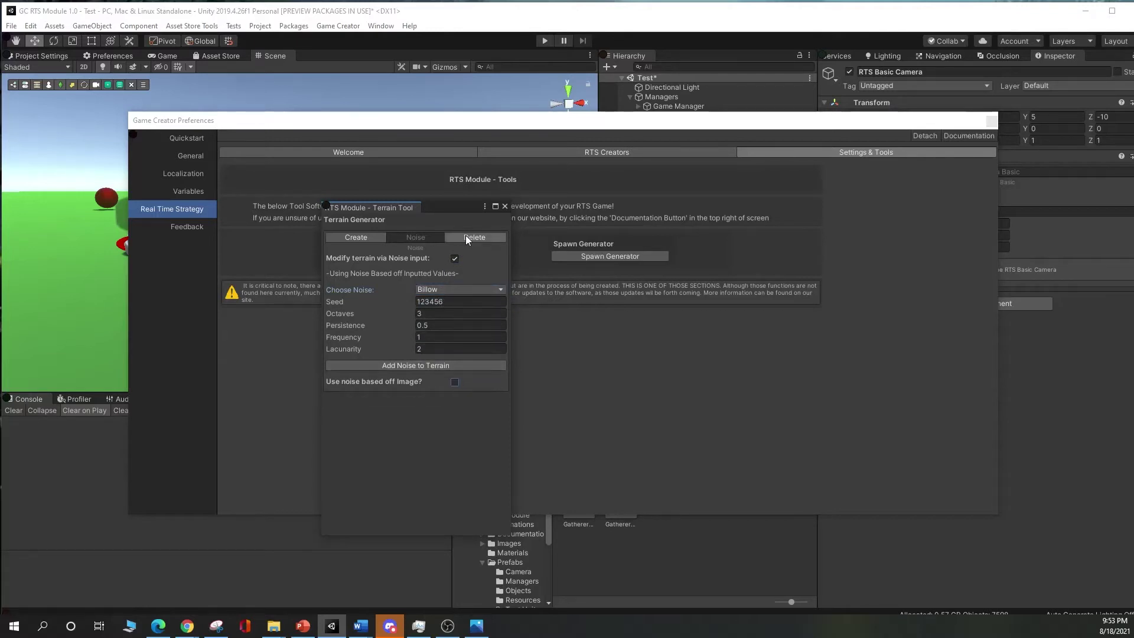
left_click(465, 237)
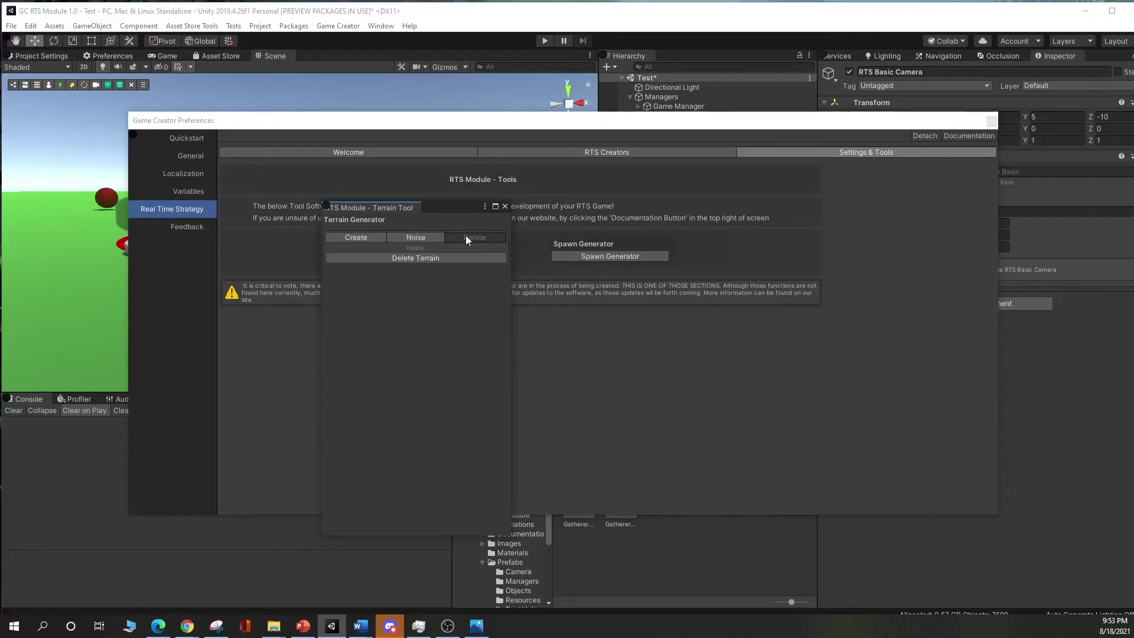
left_click(504, 207)
In the Spawn Generator, set game objects and spawn locations to 2 each, then close it.
left_click(587, 256)
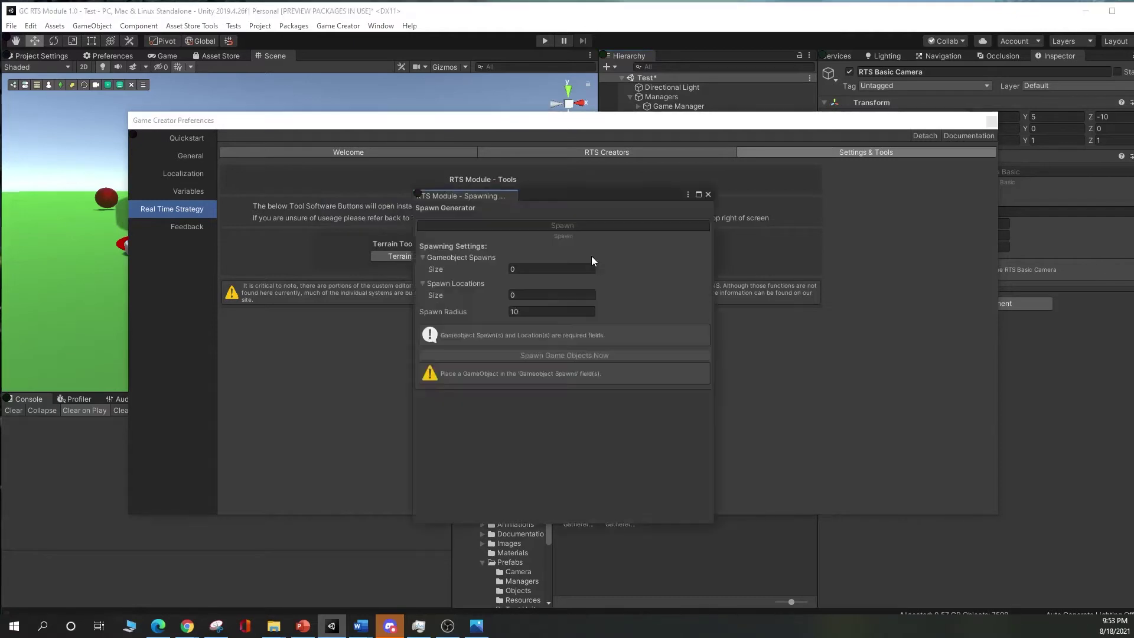
type("2")
key("Return")
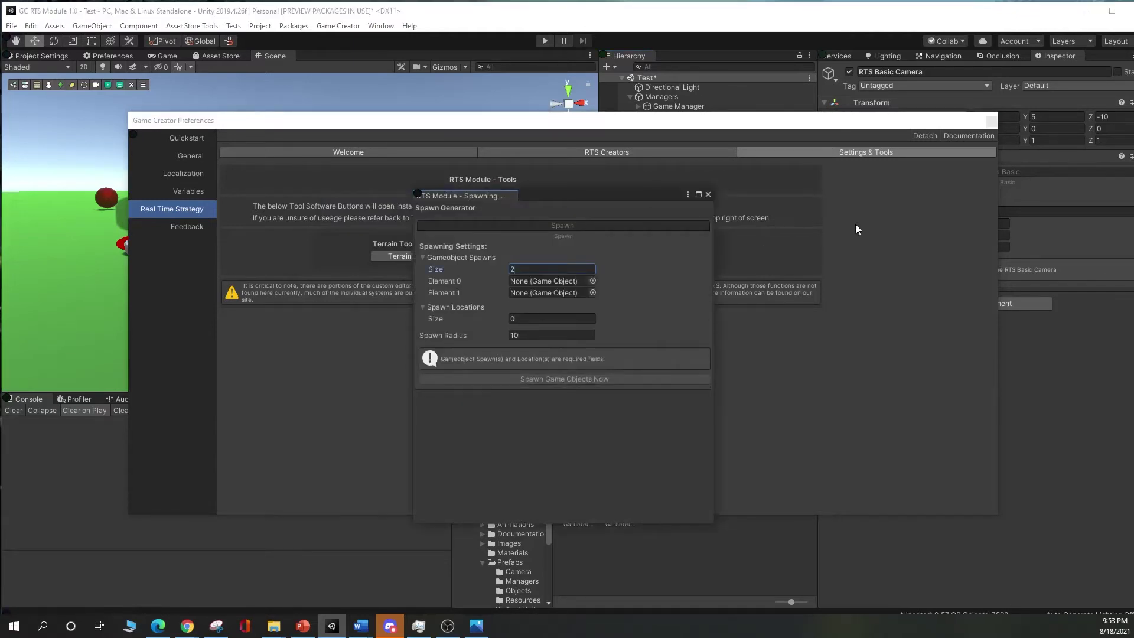
left_click(582, 320)
type("2")
key("Return")
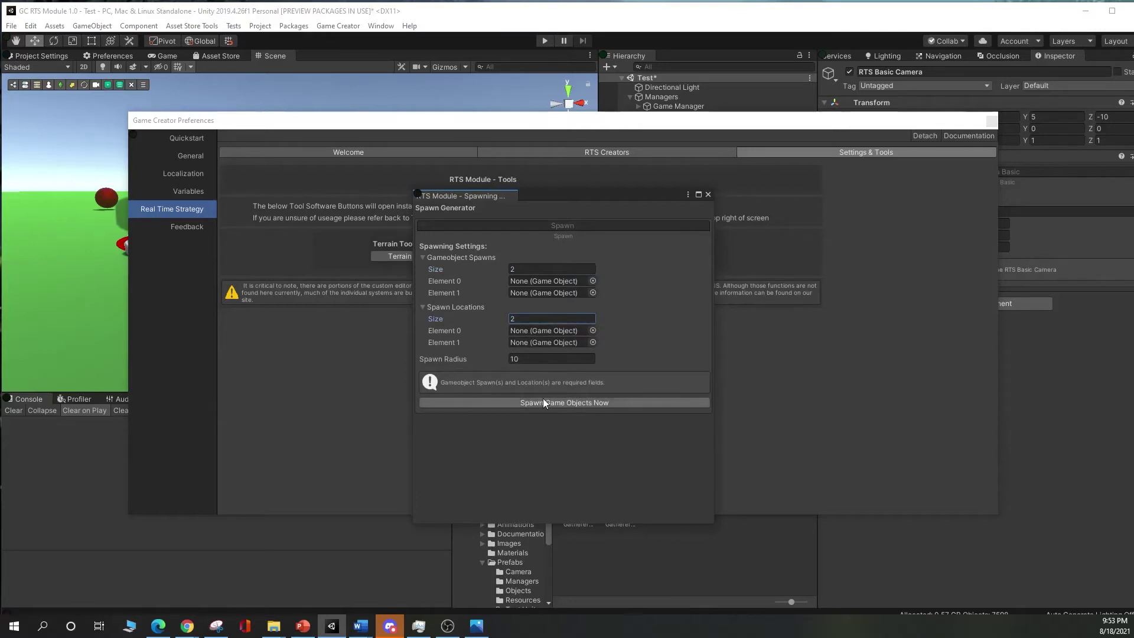
left_click(708, 195)
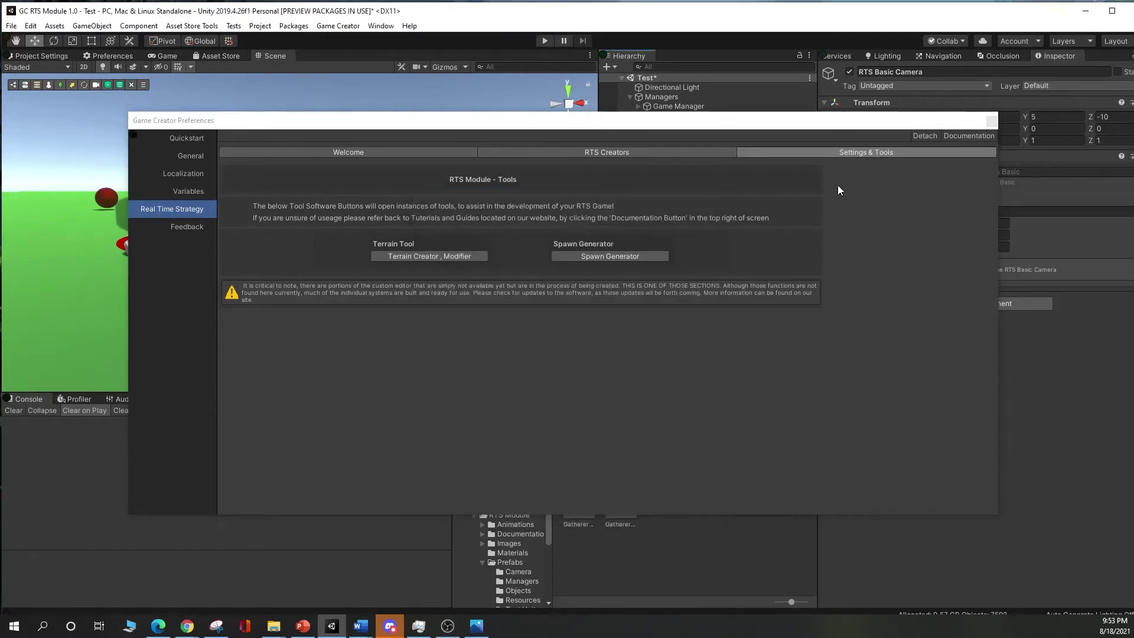
left_click(440, 155)
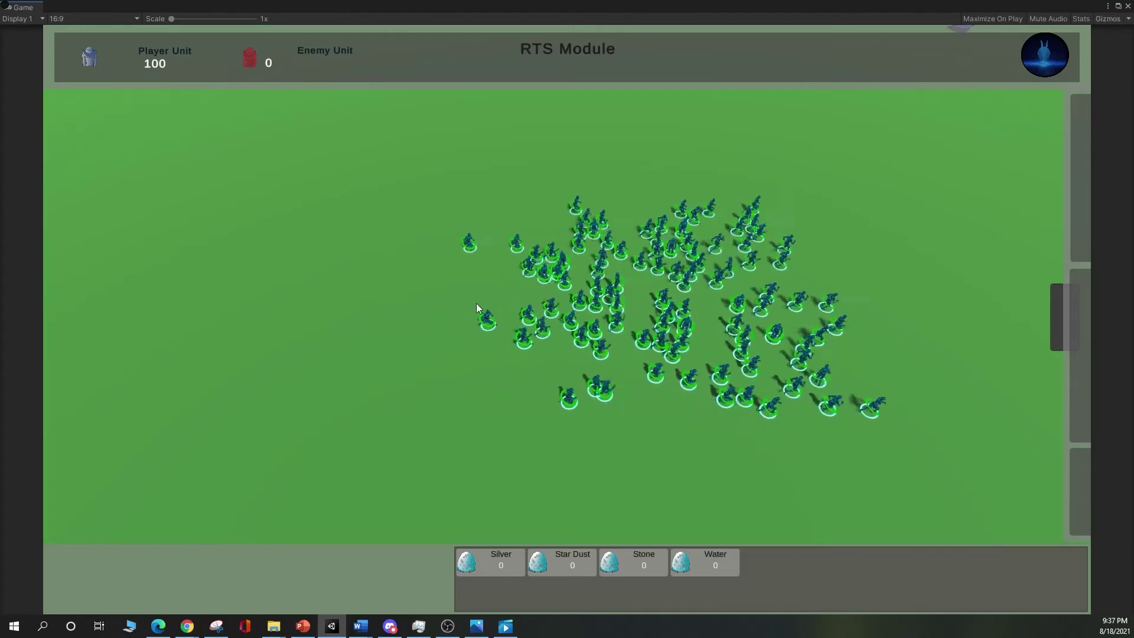
Order the 100 blue units to three field spots in turn, ending in a tight cluster.
right_click(444, 308)
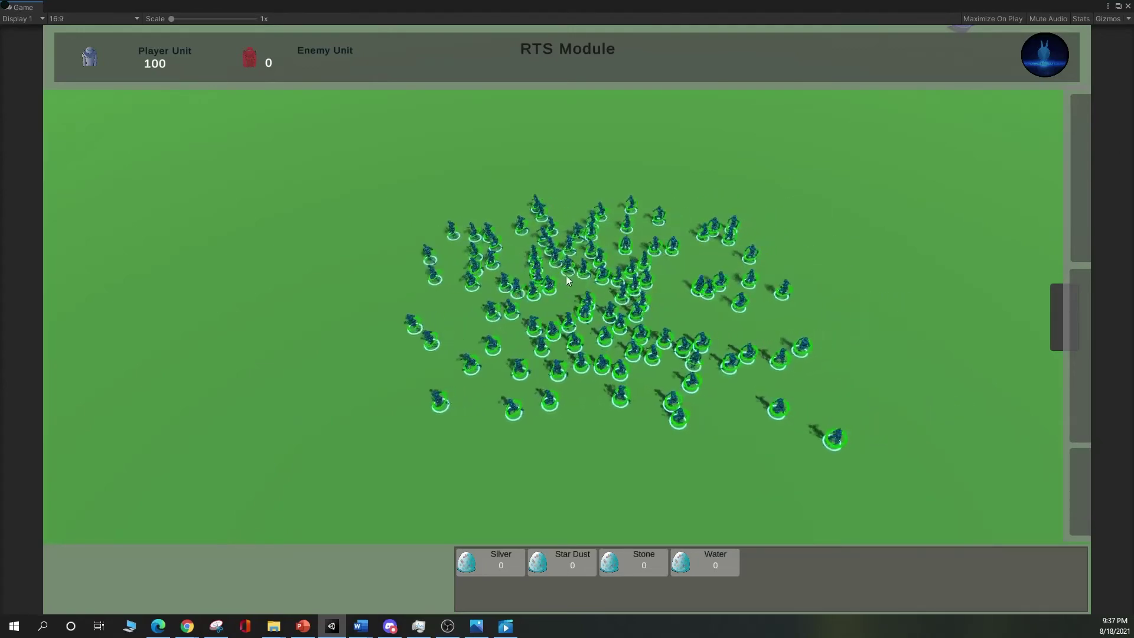
right_click(561, 427)
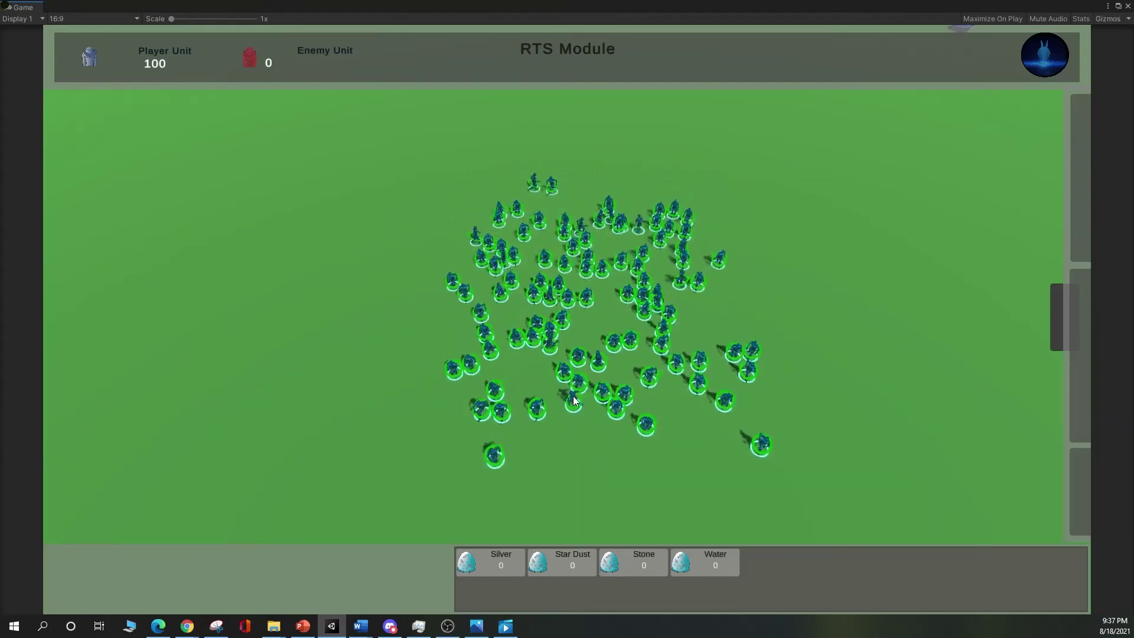
right_click(564, 353)
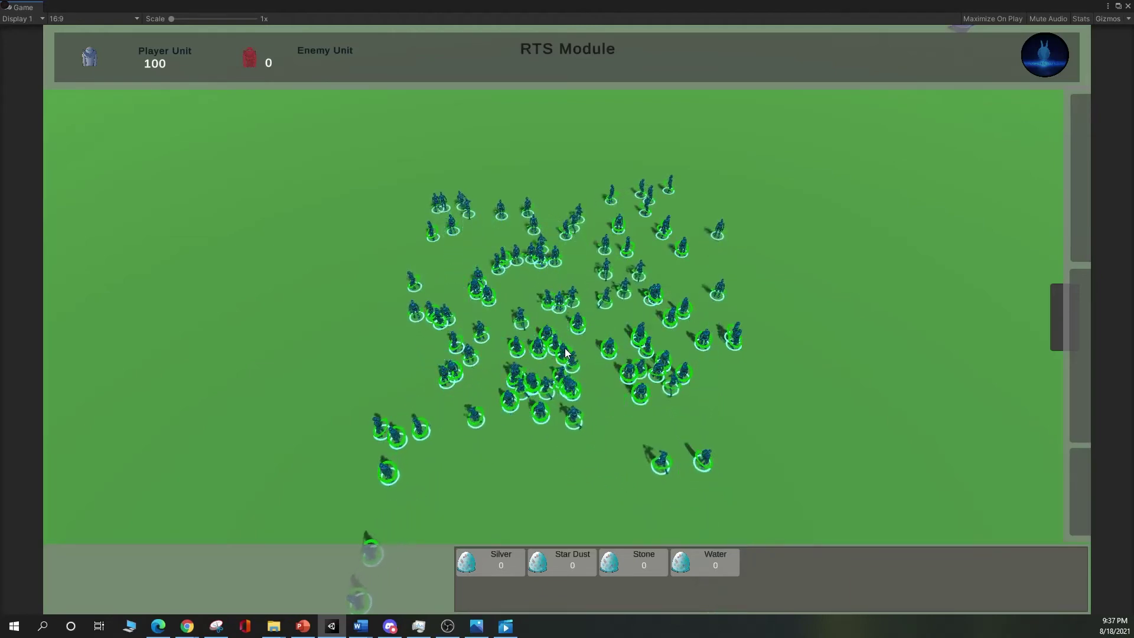